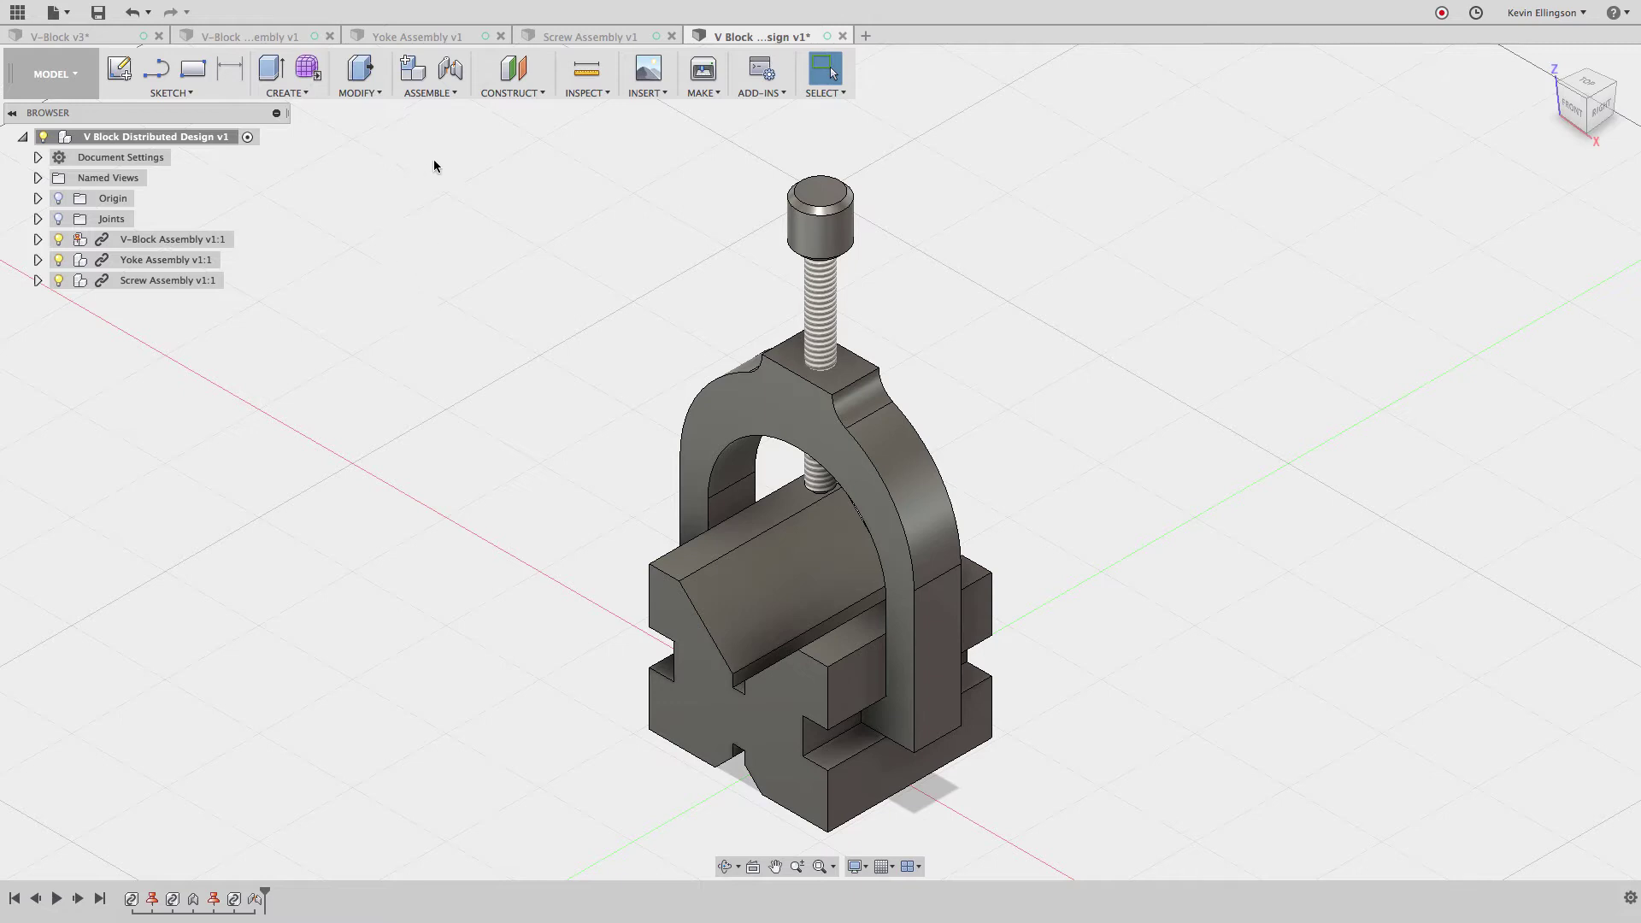
# Look through the V-Block, Yoke and Screw Assembly documents, and return to the V Block Distributed Design
pyautogui.click(274, 37)
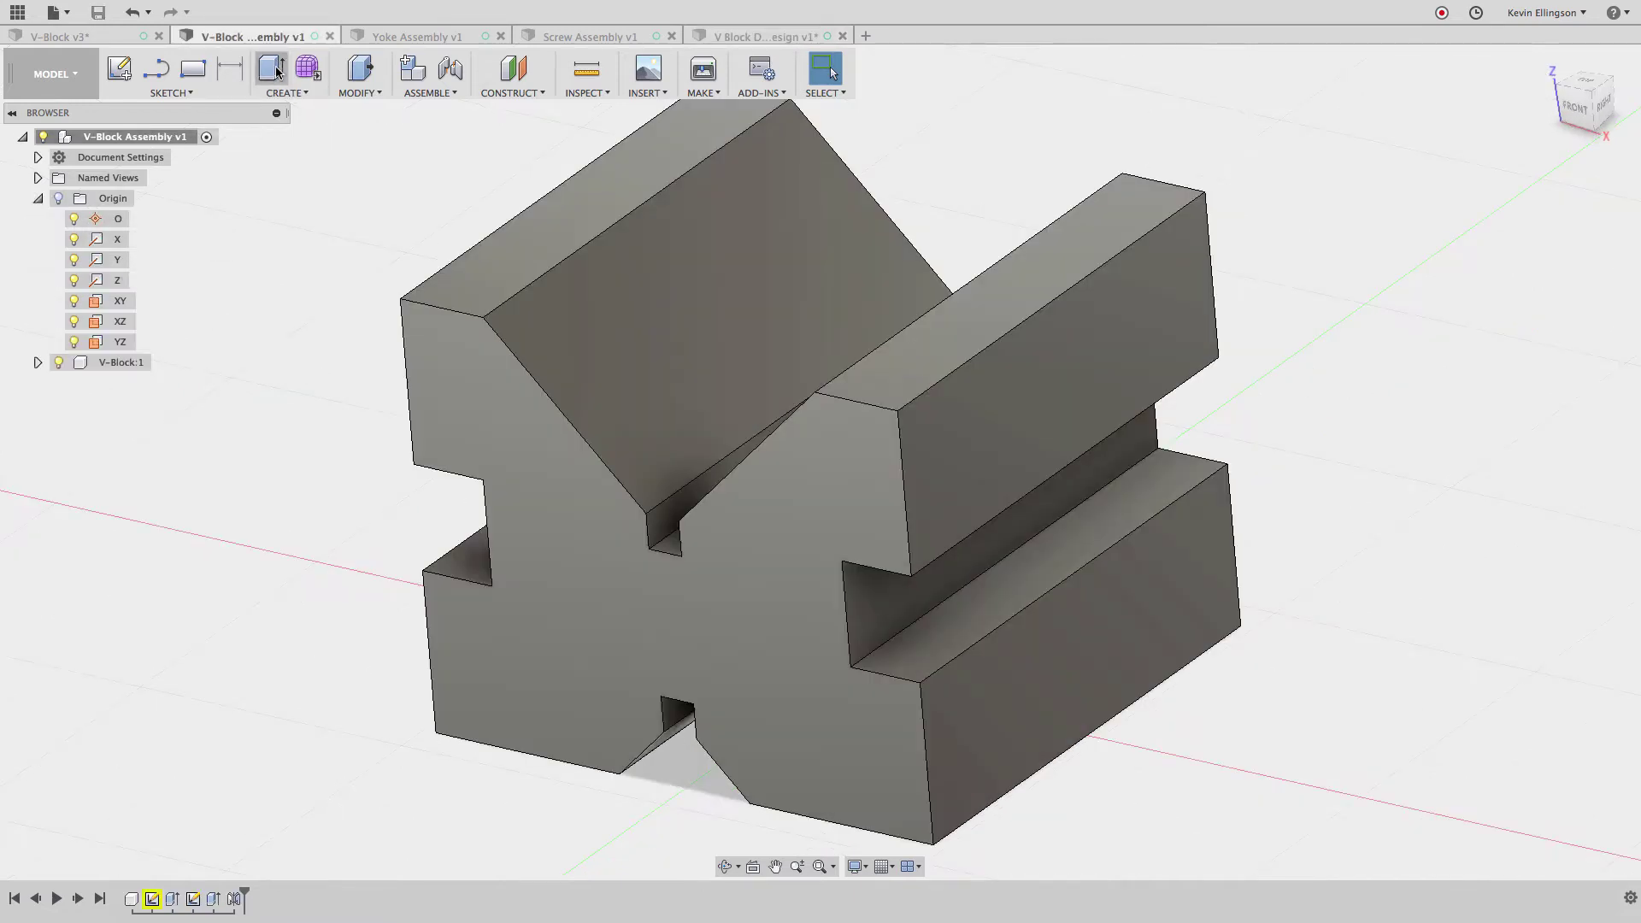
pyautogui.click(374, 36)
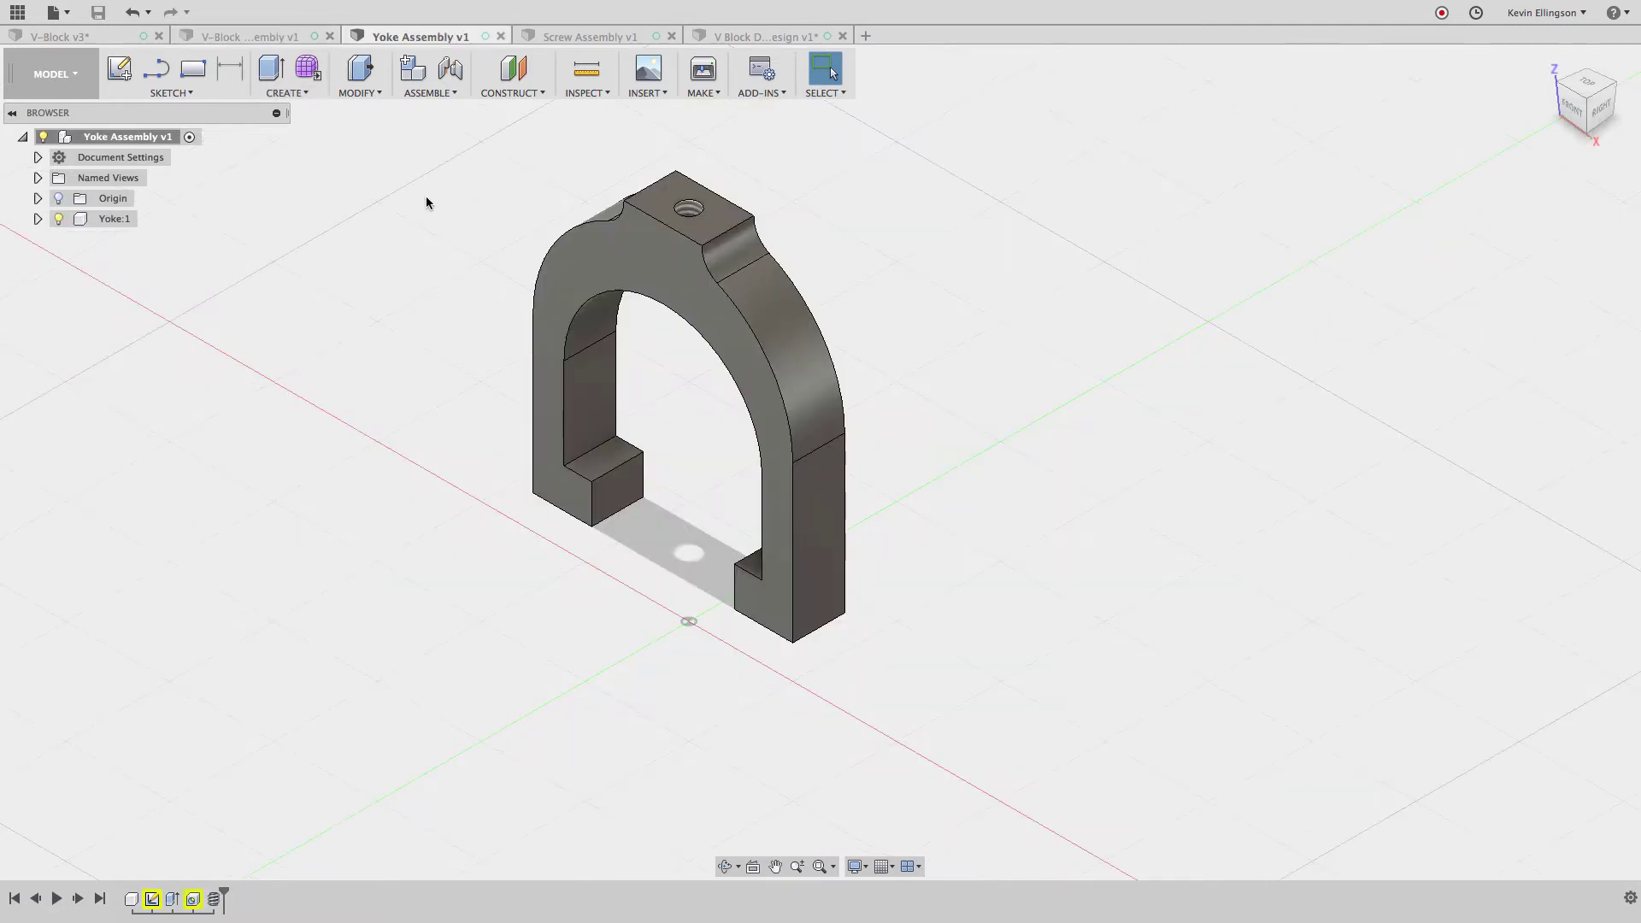
pyautogui.click(572, 39)
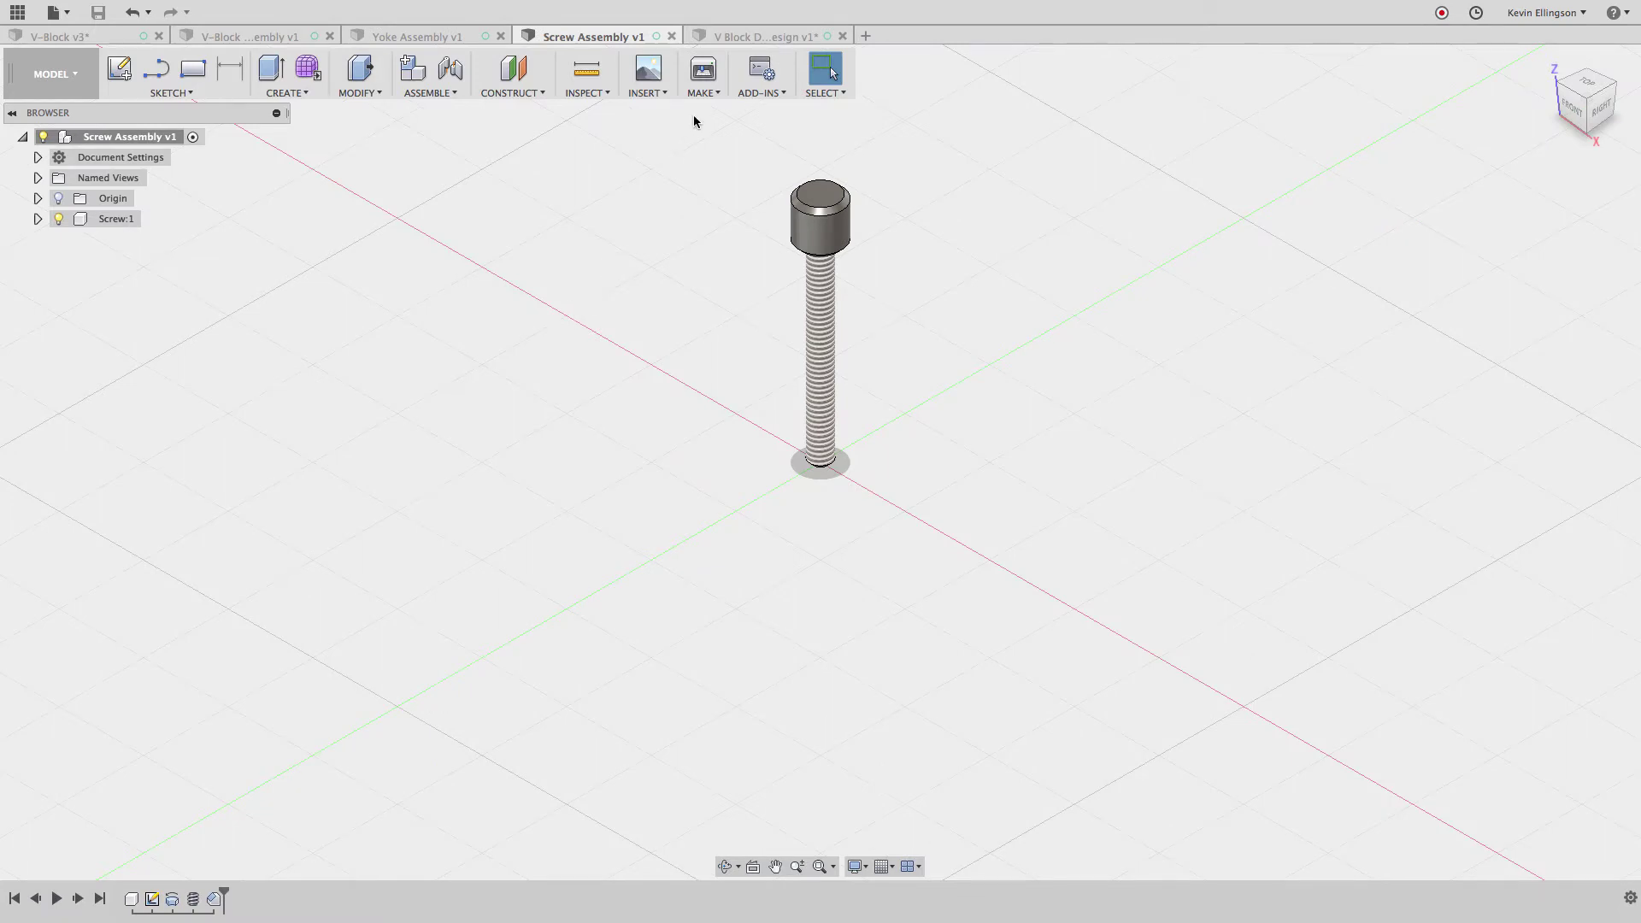
pyautogui.click(737, 35)
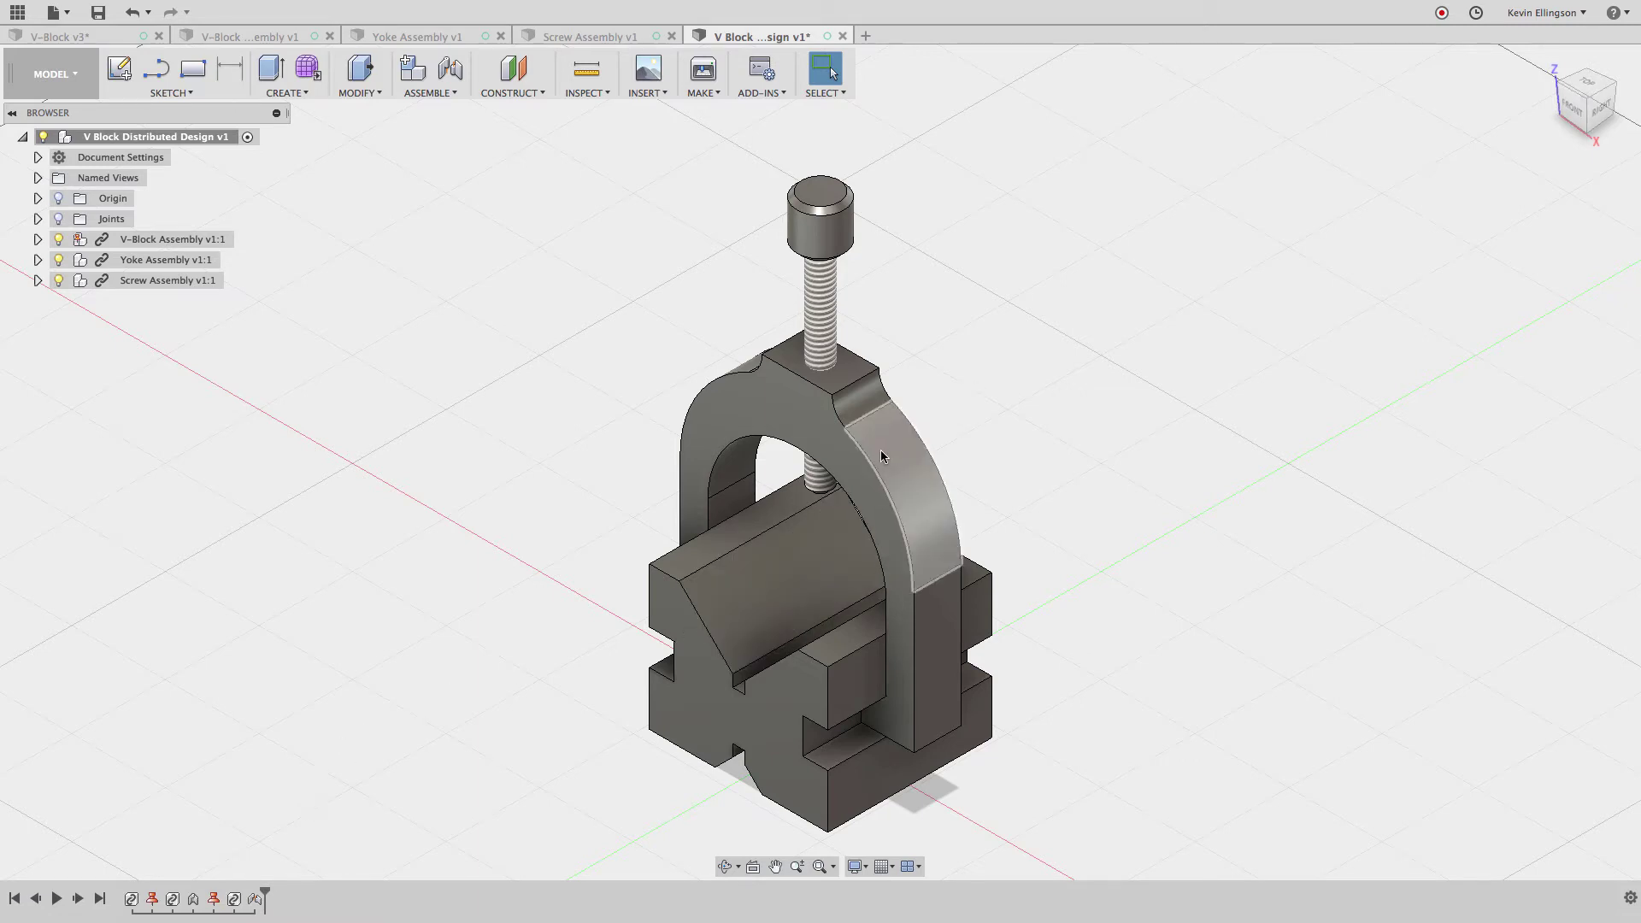
pyautogui.moveTo(880, 450); pyautogui.dragTo(1036, 373)
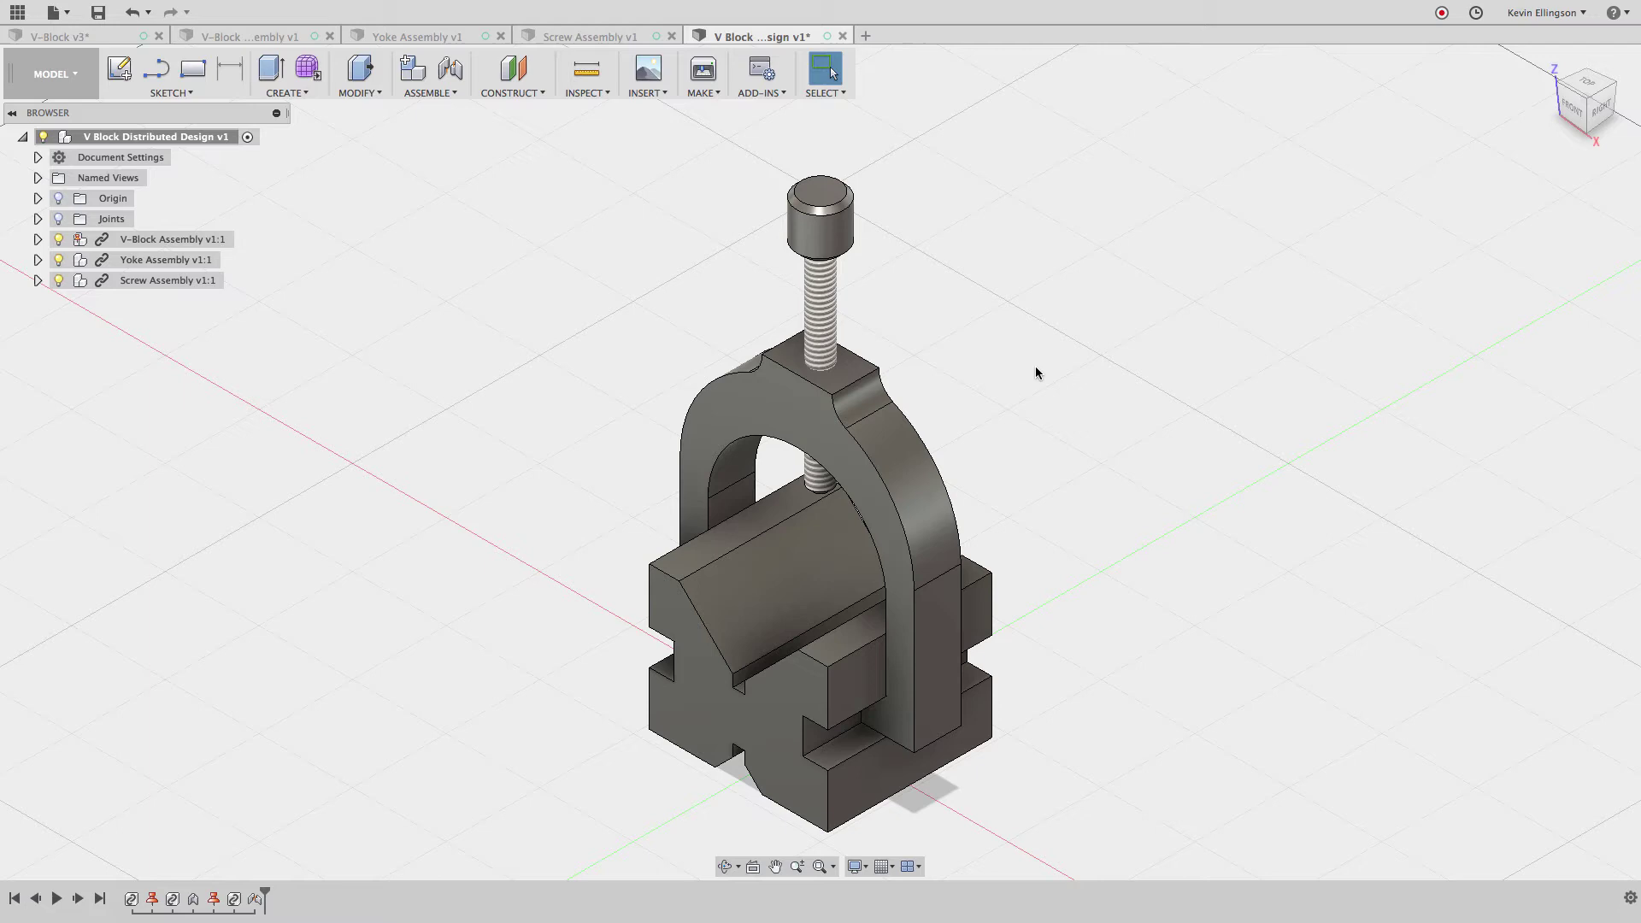
pyautogui.moveTo(894, 465); pyautogui.dragTo(1033, 476)
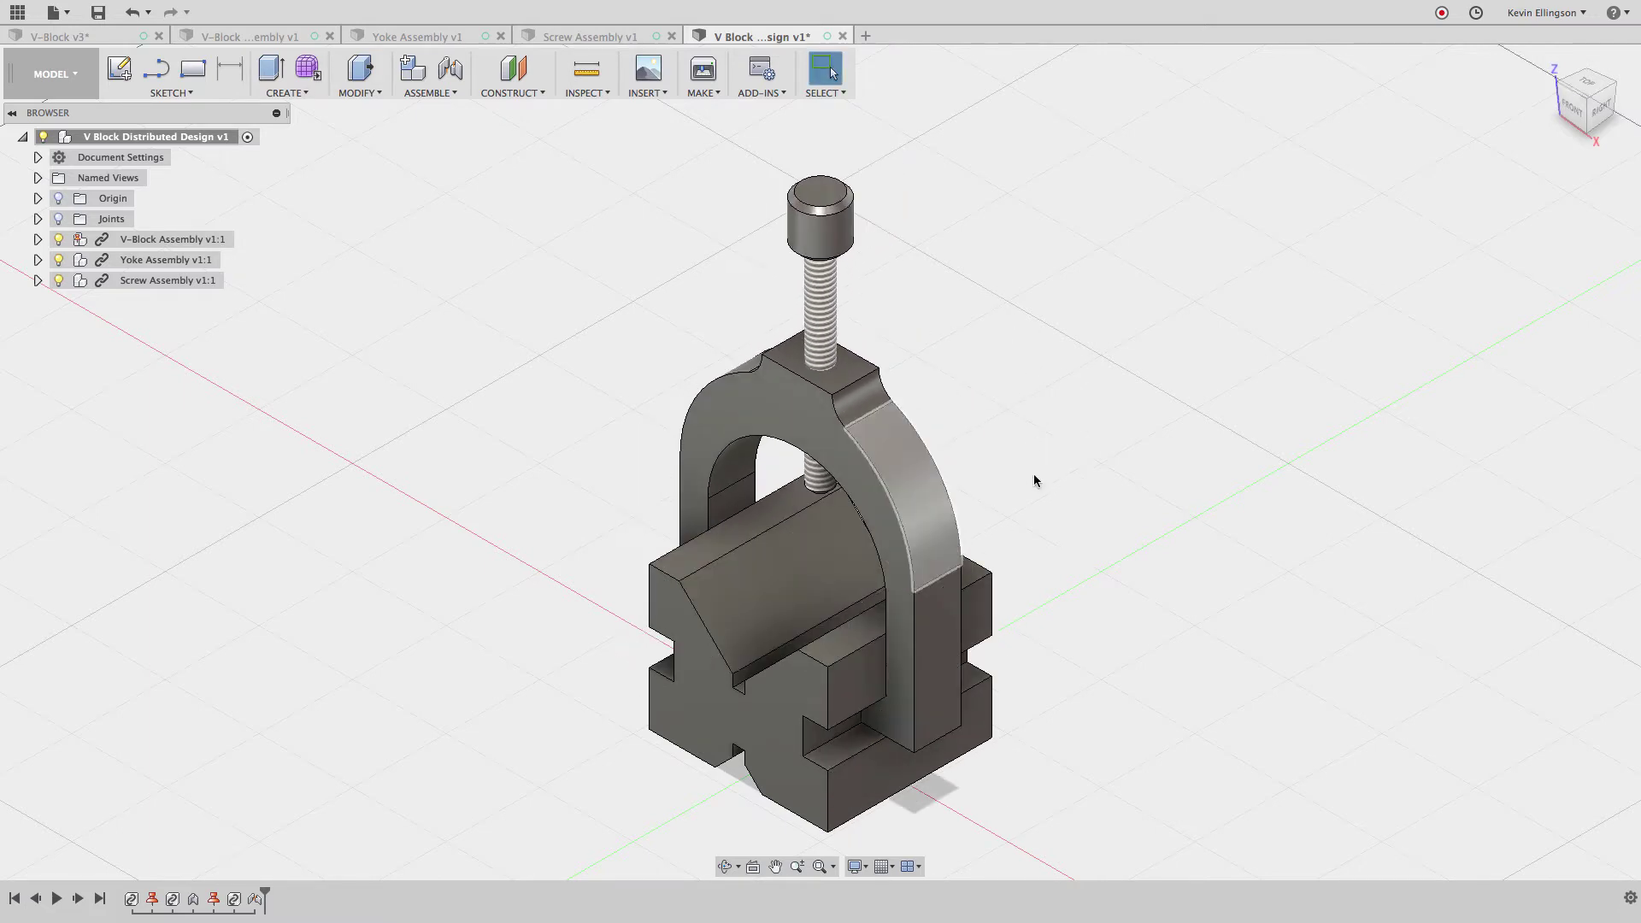
pyautogui.rightClick(167, 240)
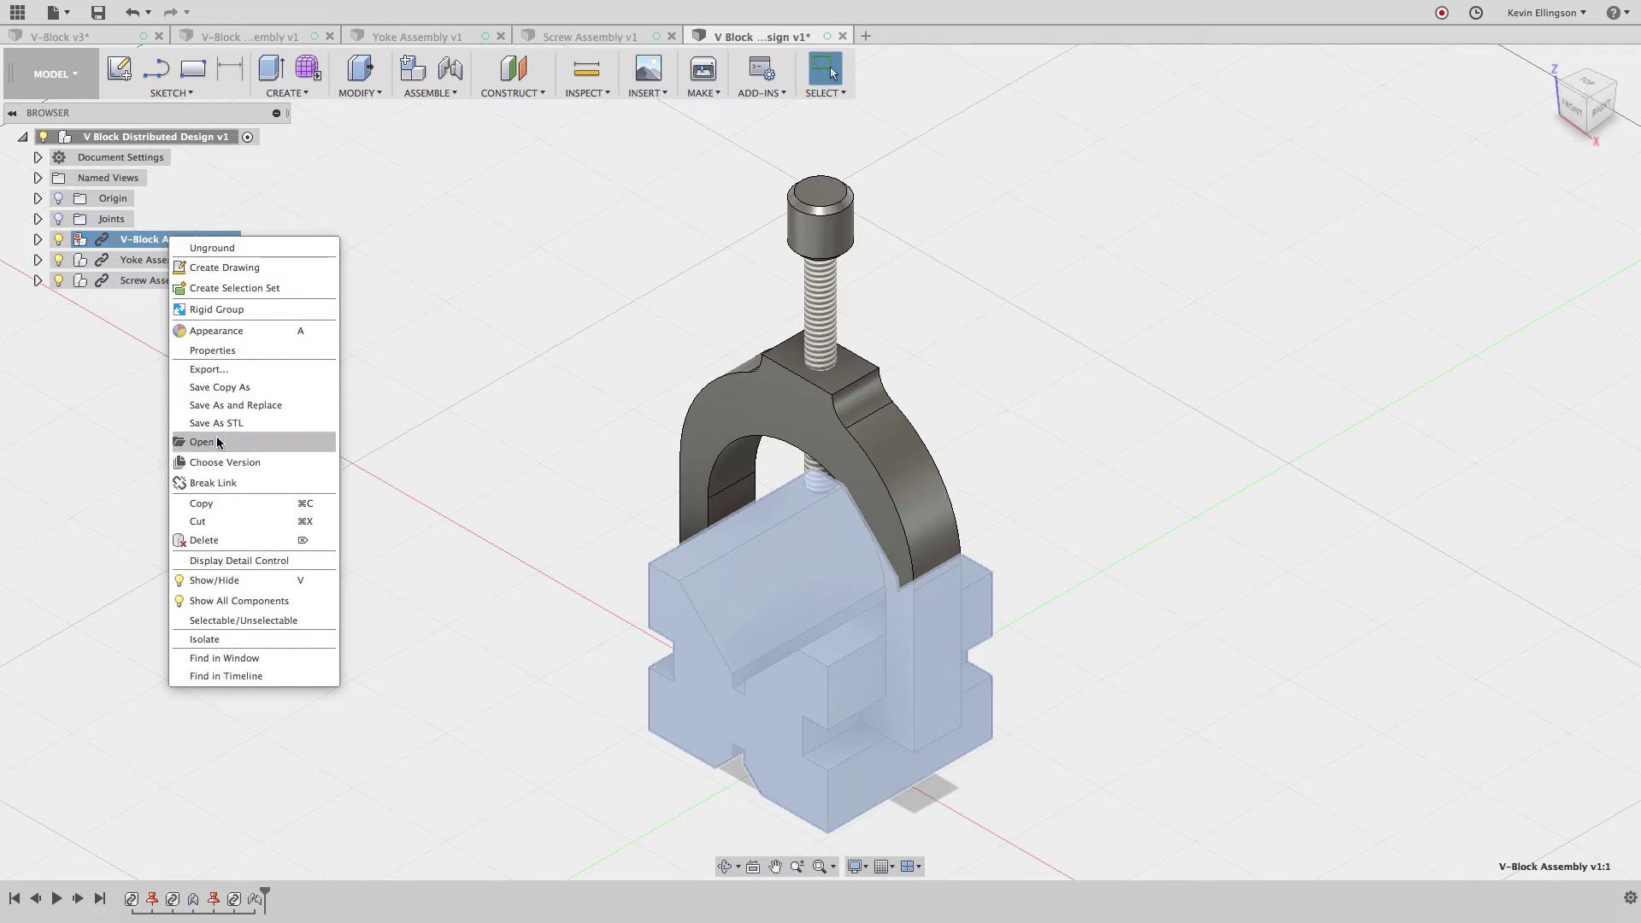
pyautogui.click(472, 392)
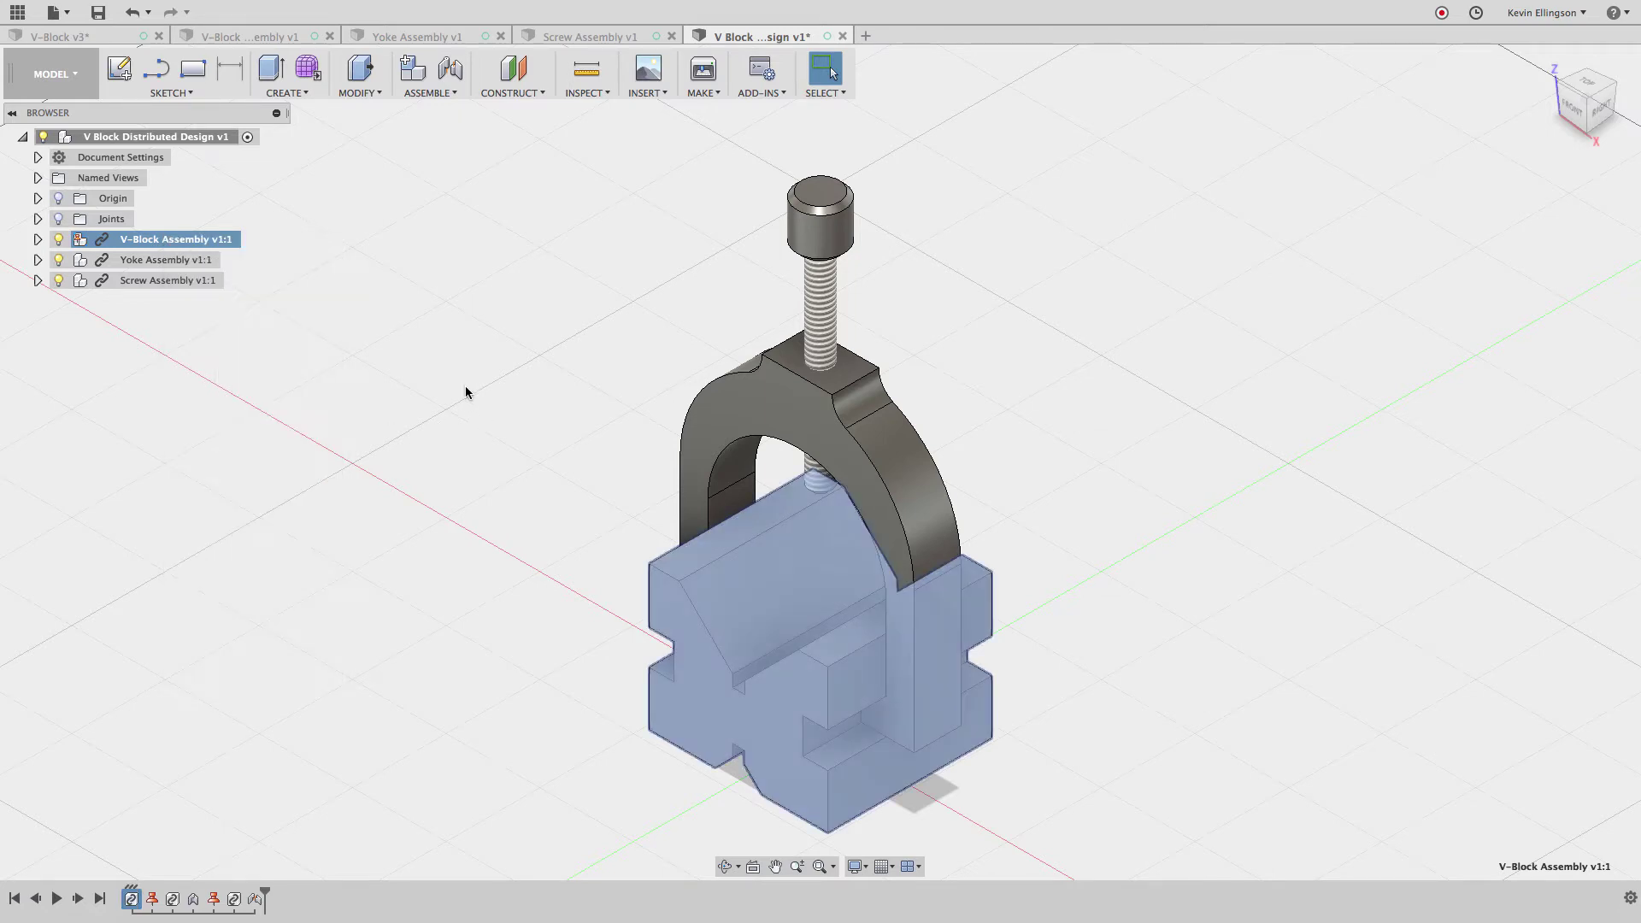
pyautogui.click(465, 382)
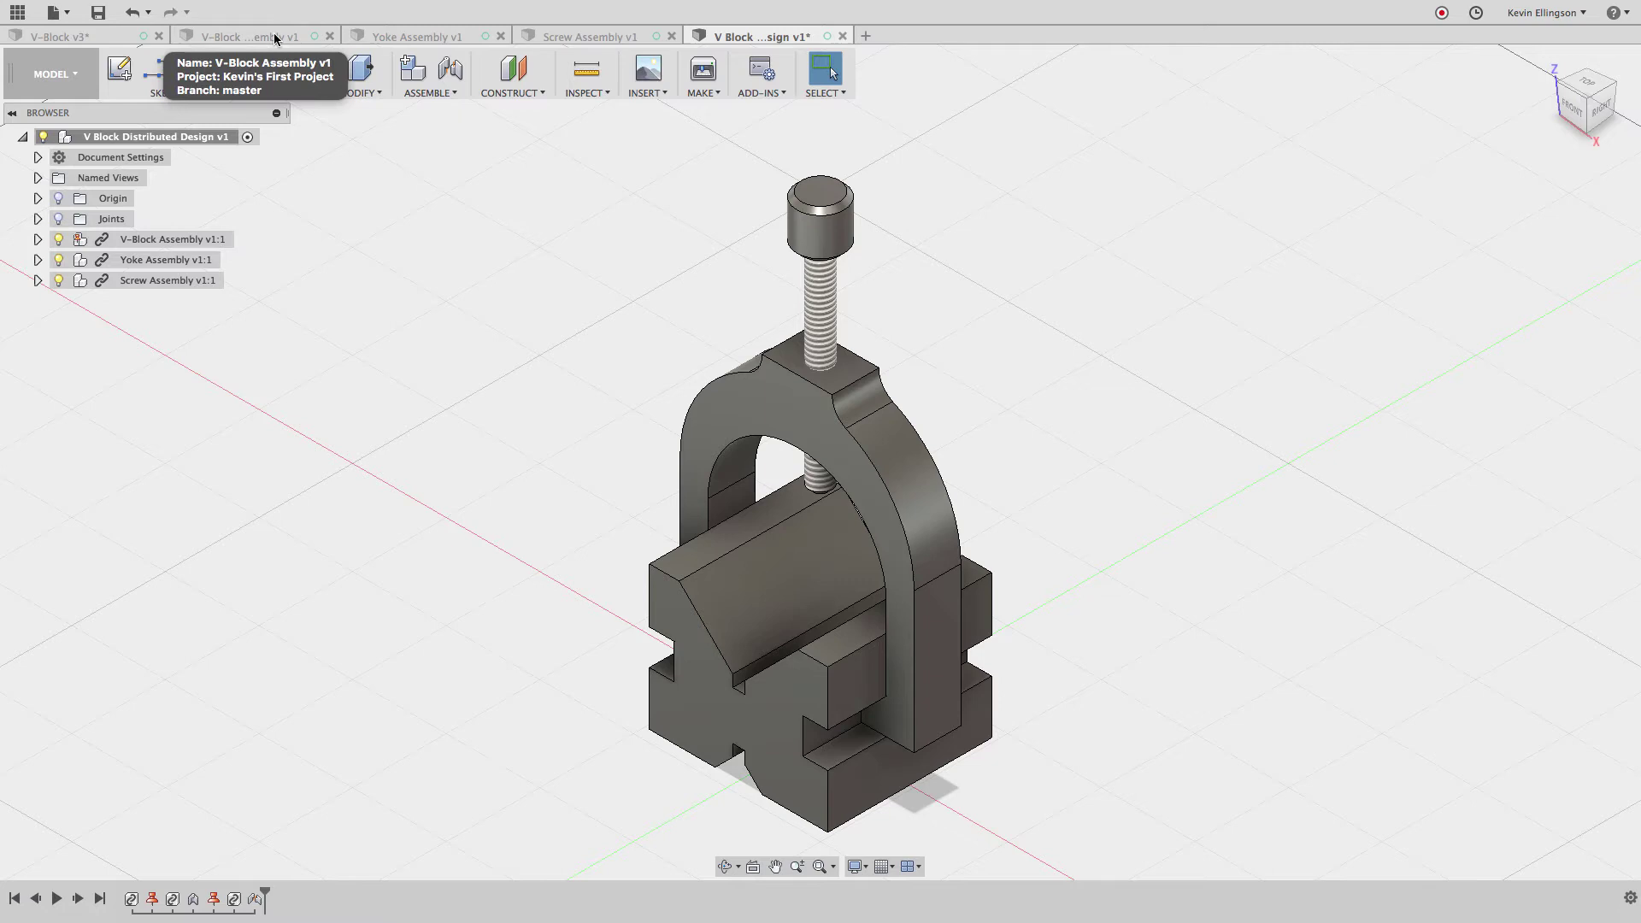
# Switch to the V-Block v3 design and roll its timeline back to just after the first feature
pyautogui.click(117, 34)
pyautogui.click(433, 275)
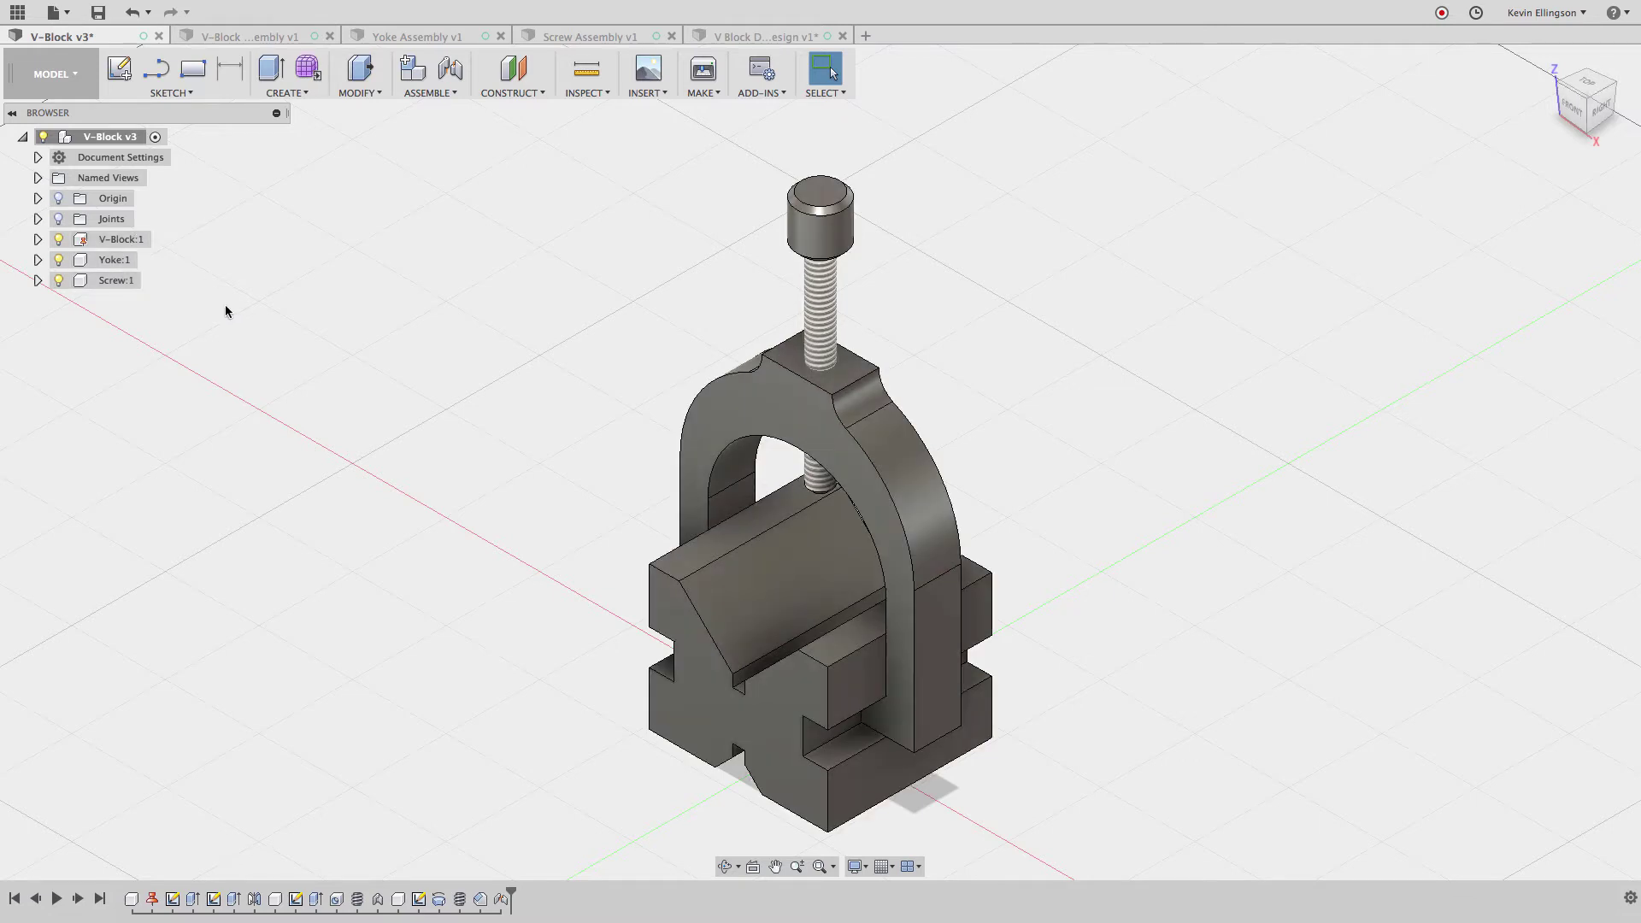
pyautogui.moveTo(509, 894); pyautogui.dragTo(141, 894)
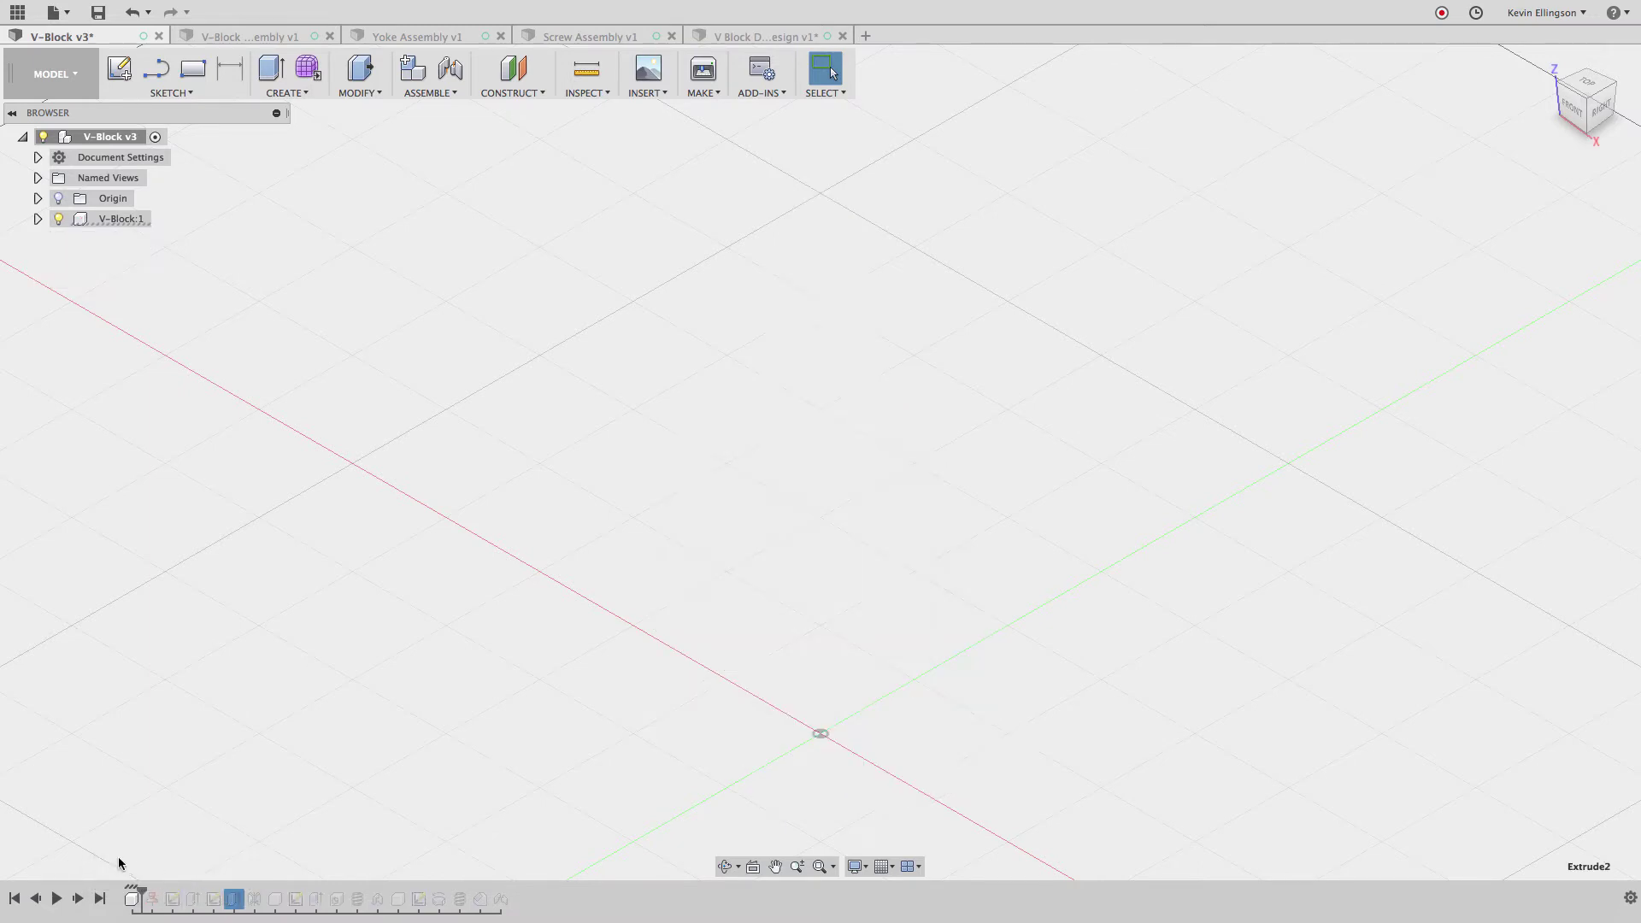
# Step the timeline forward through the V-Block's features, up to the mirrored side slot
pyautogui.click(77, 899)
pyautogui.click(78, 899)
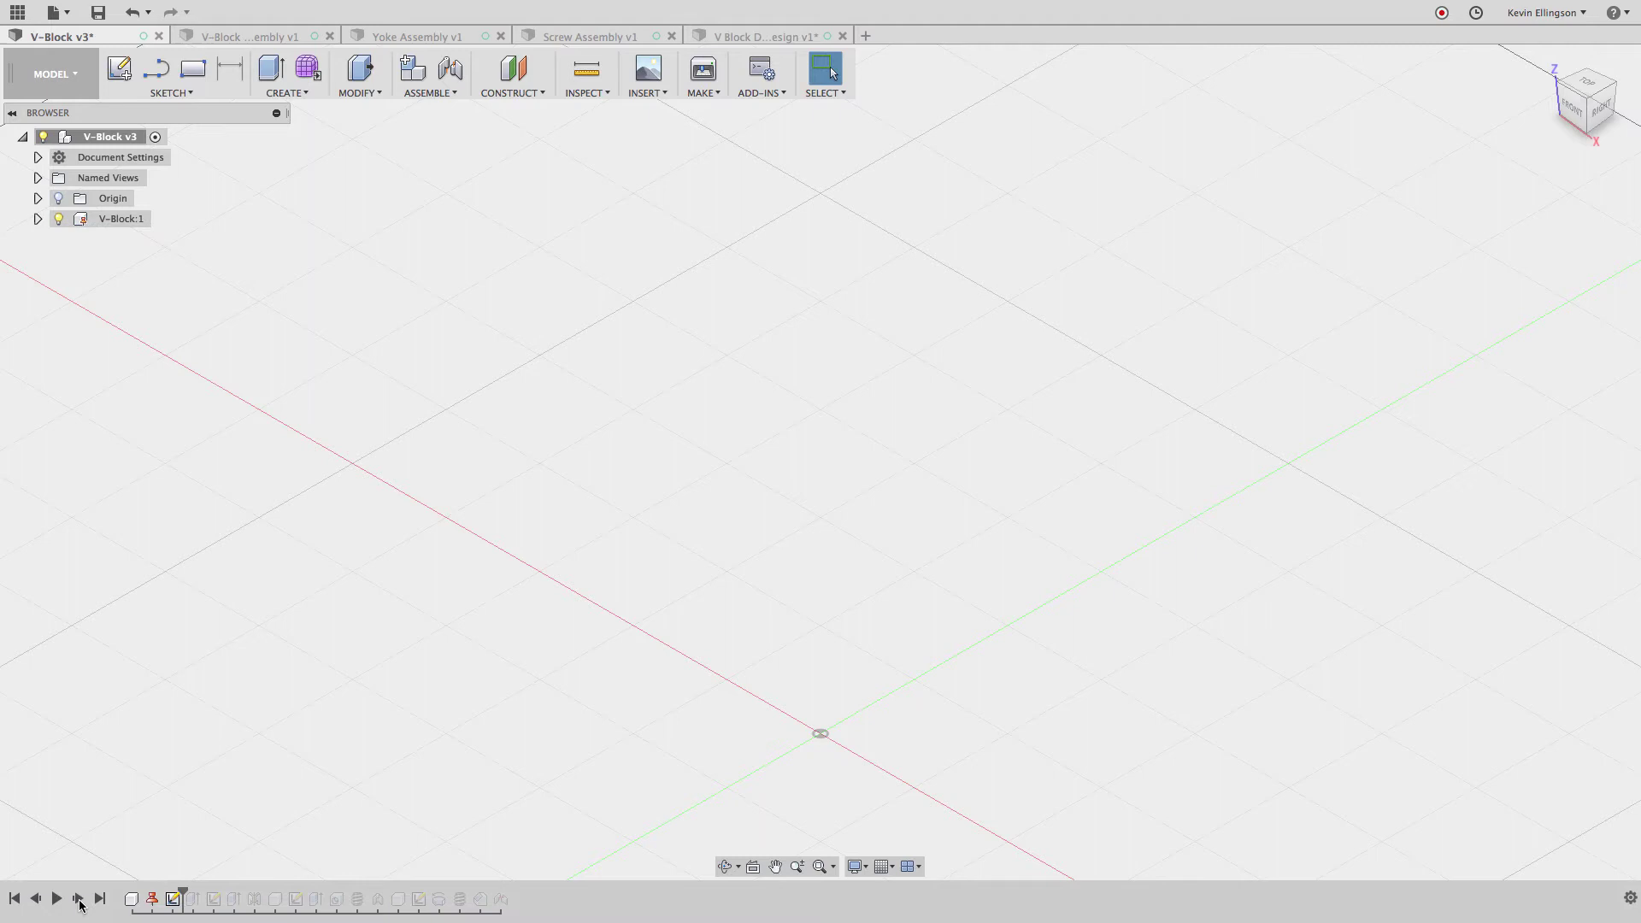
pyautogui.click(78, 899)
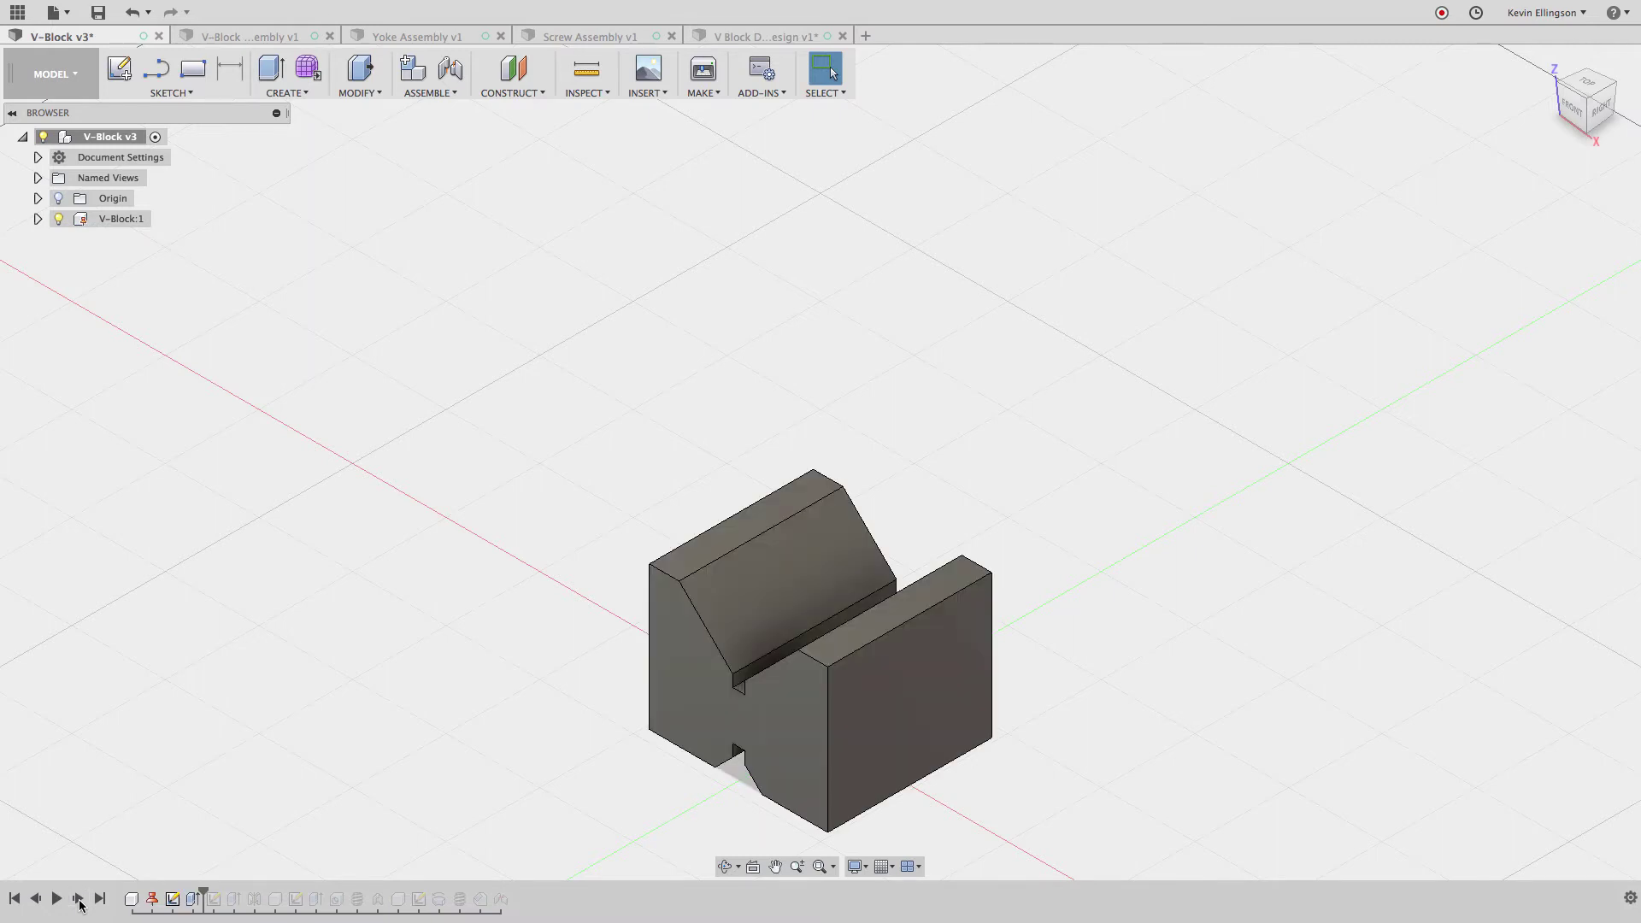
pyautogui.click(77, 899)
pyautogui.click(78, 899)
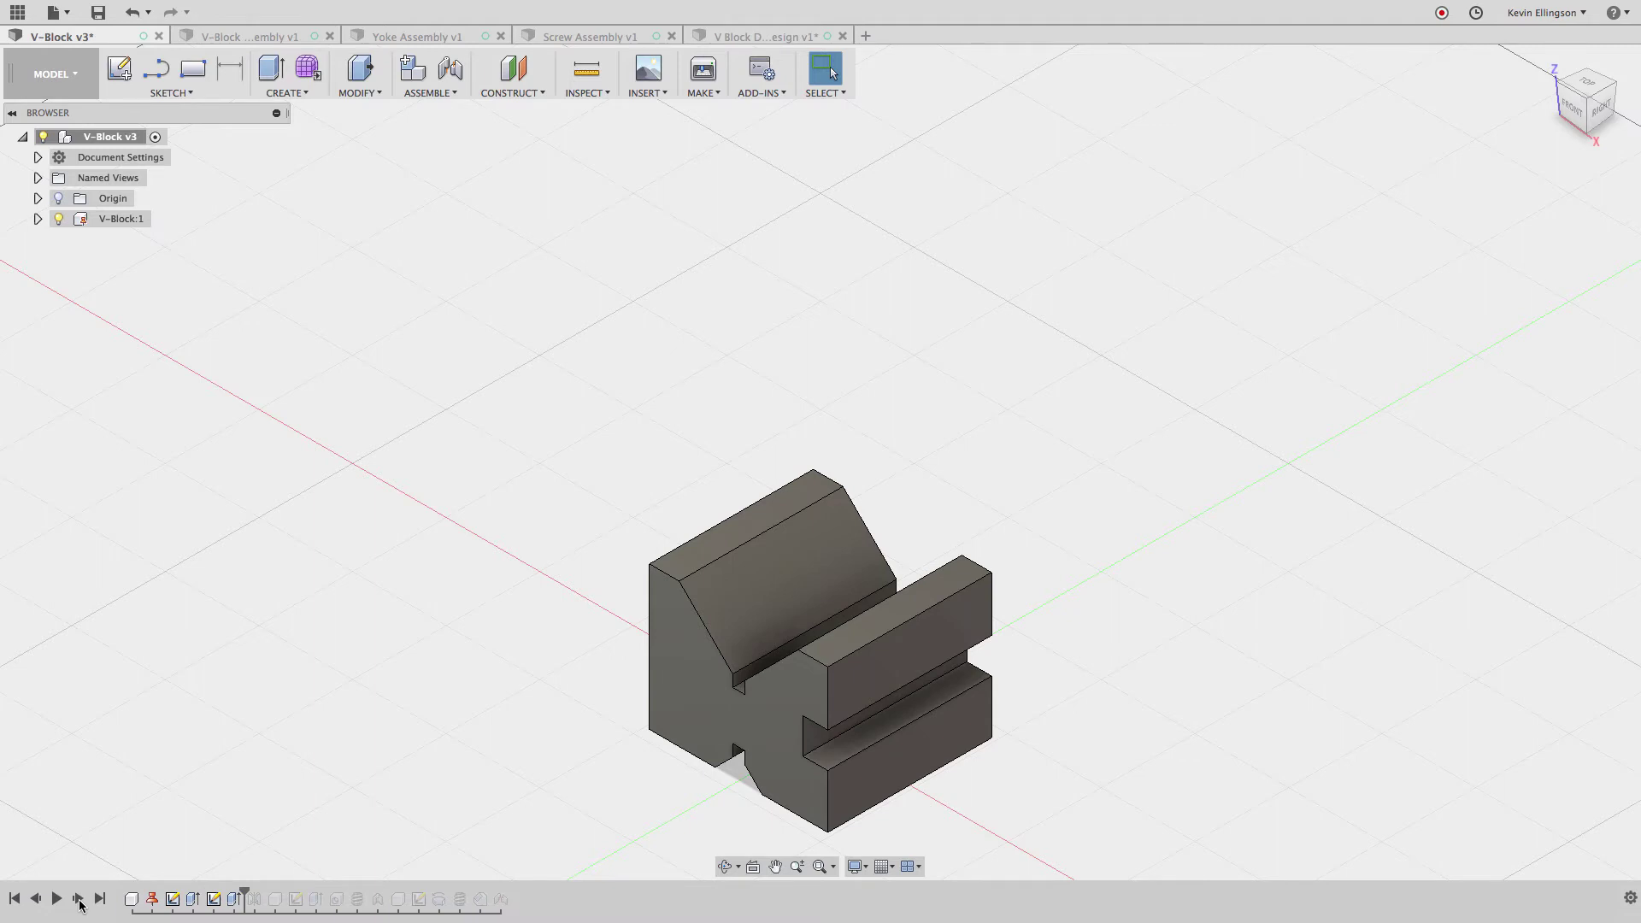
pyautogui.click(78, 899)
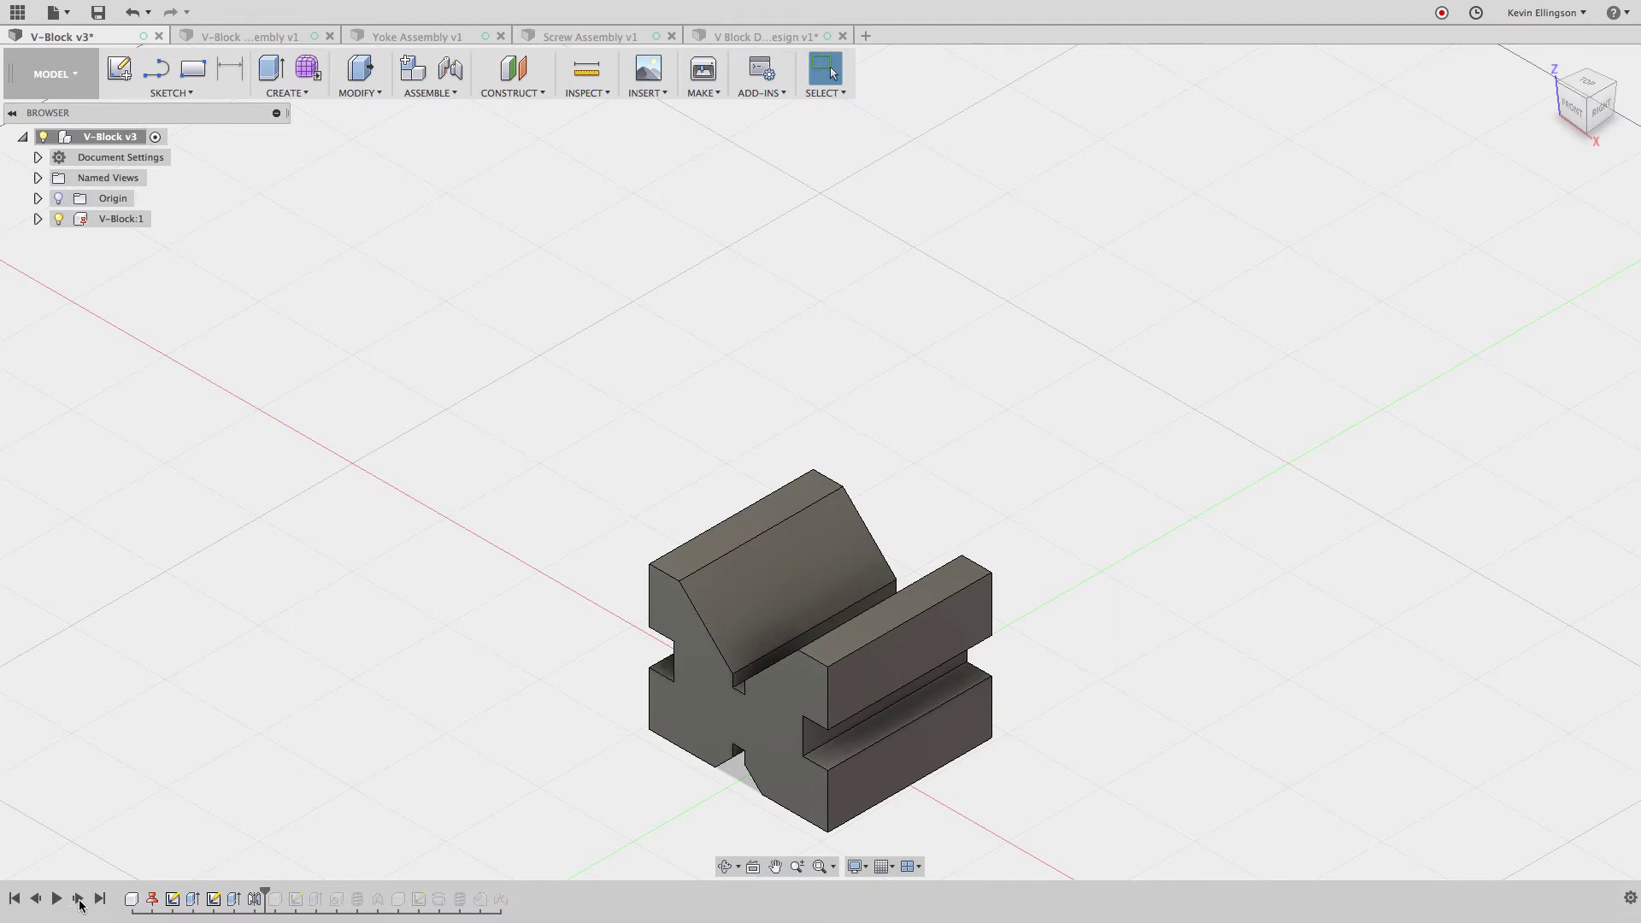
# Advance the timeline through the Yoke's creation, its threaded hole and its joint to the V-Block
pyautogui.click(78, 899)
pyautogui.click(78, 899)
pyautogui.click(77, 899)
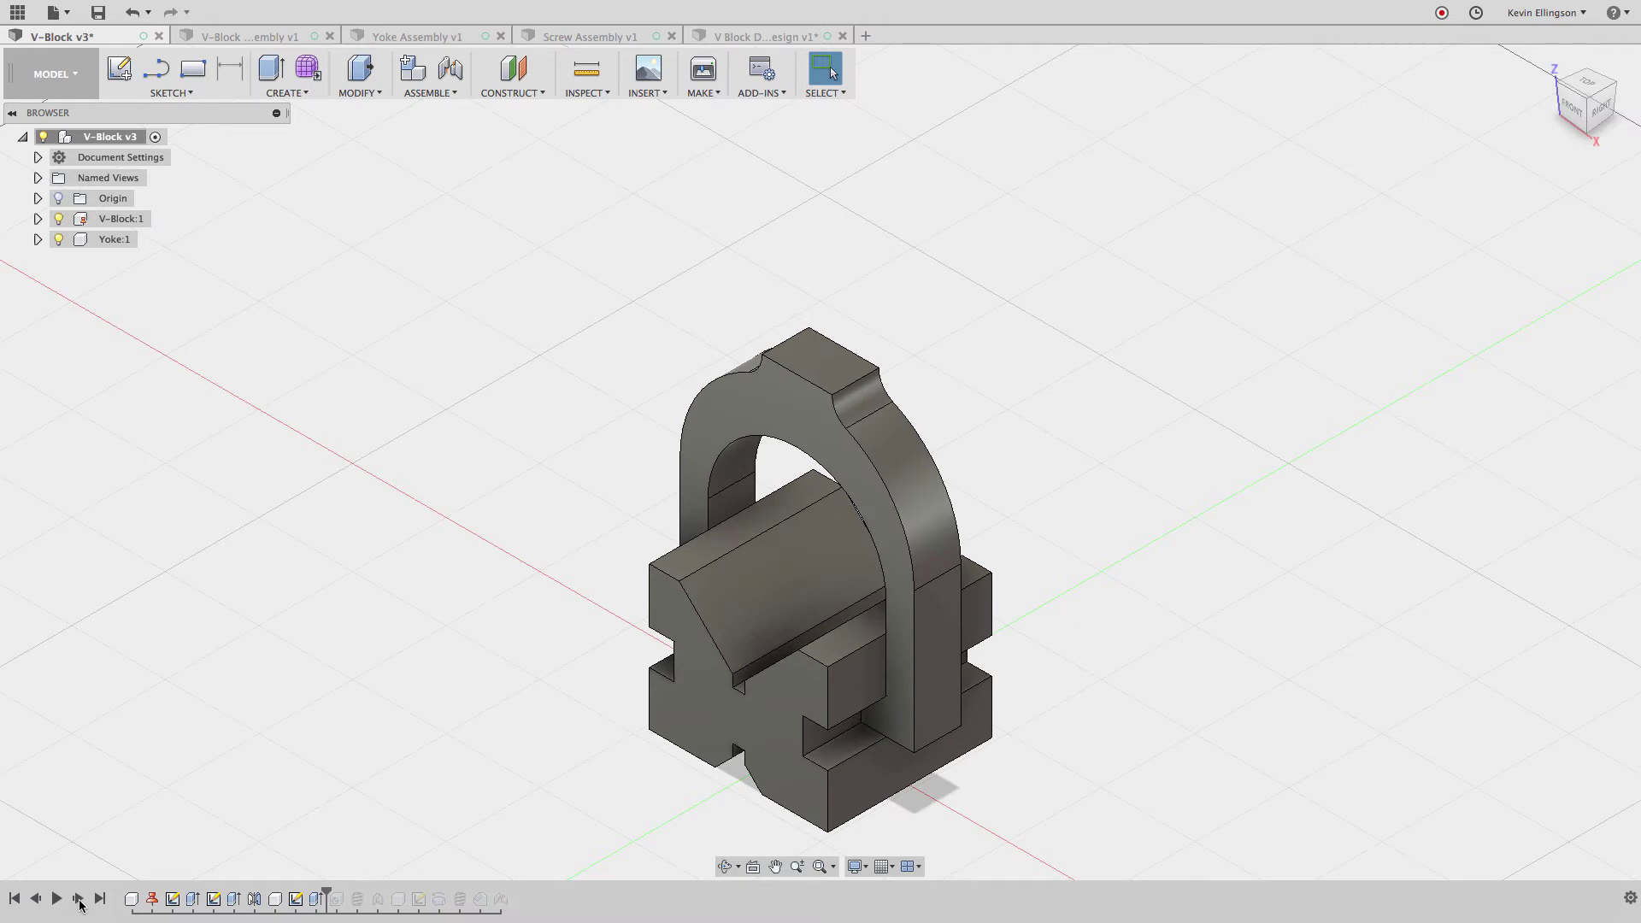
pyautogui.click(78, 899)
pyautogui.click(78, 899)
pyautogui.click(78, 899)
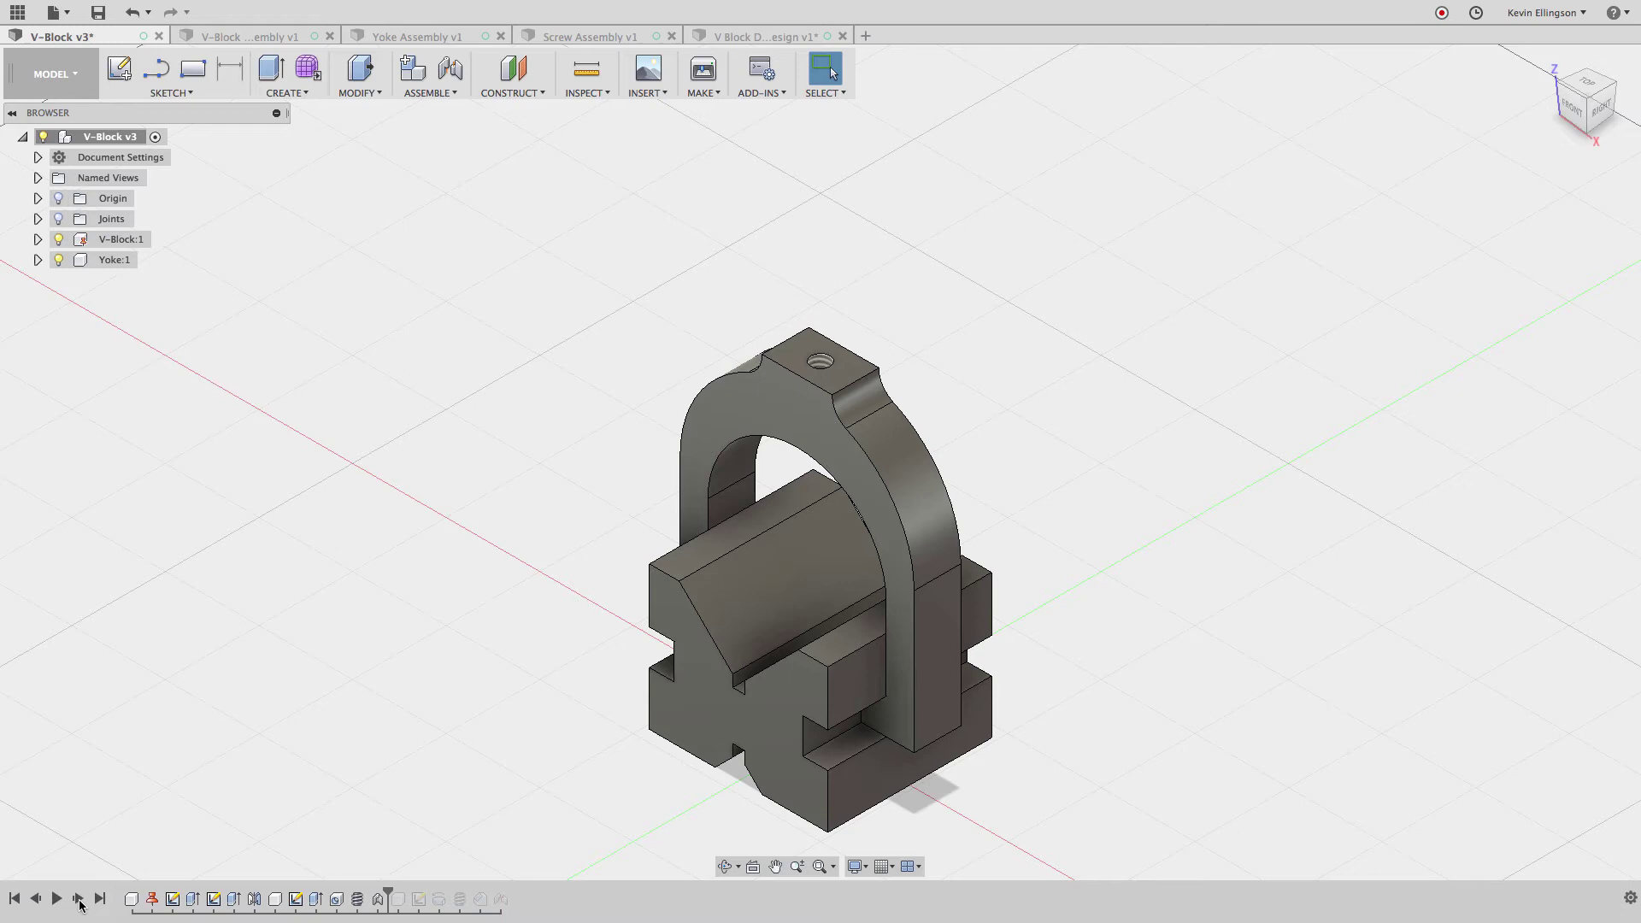
# Replay the Screw's sketch, revolve, thread and remaining features through to the end of the timeline
pyautogui.click(78, 899)
pyautogui.click(78, 899)
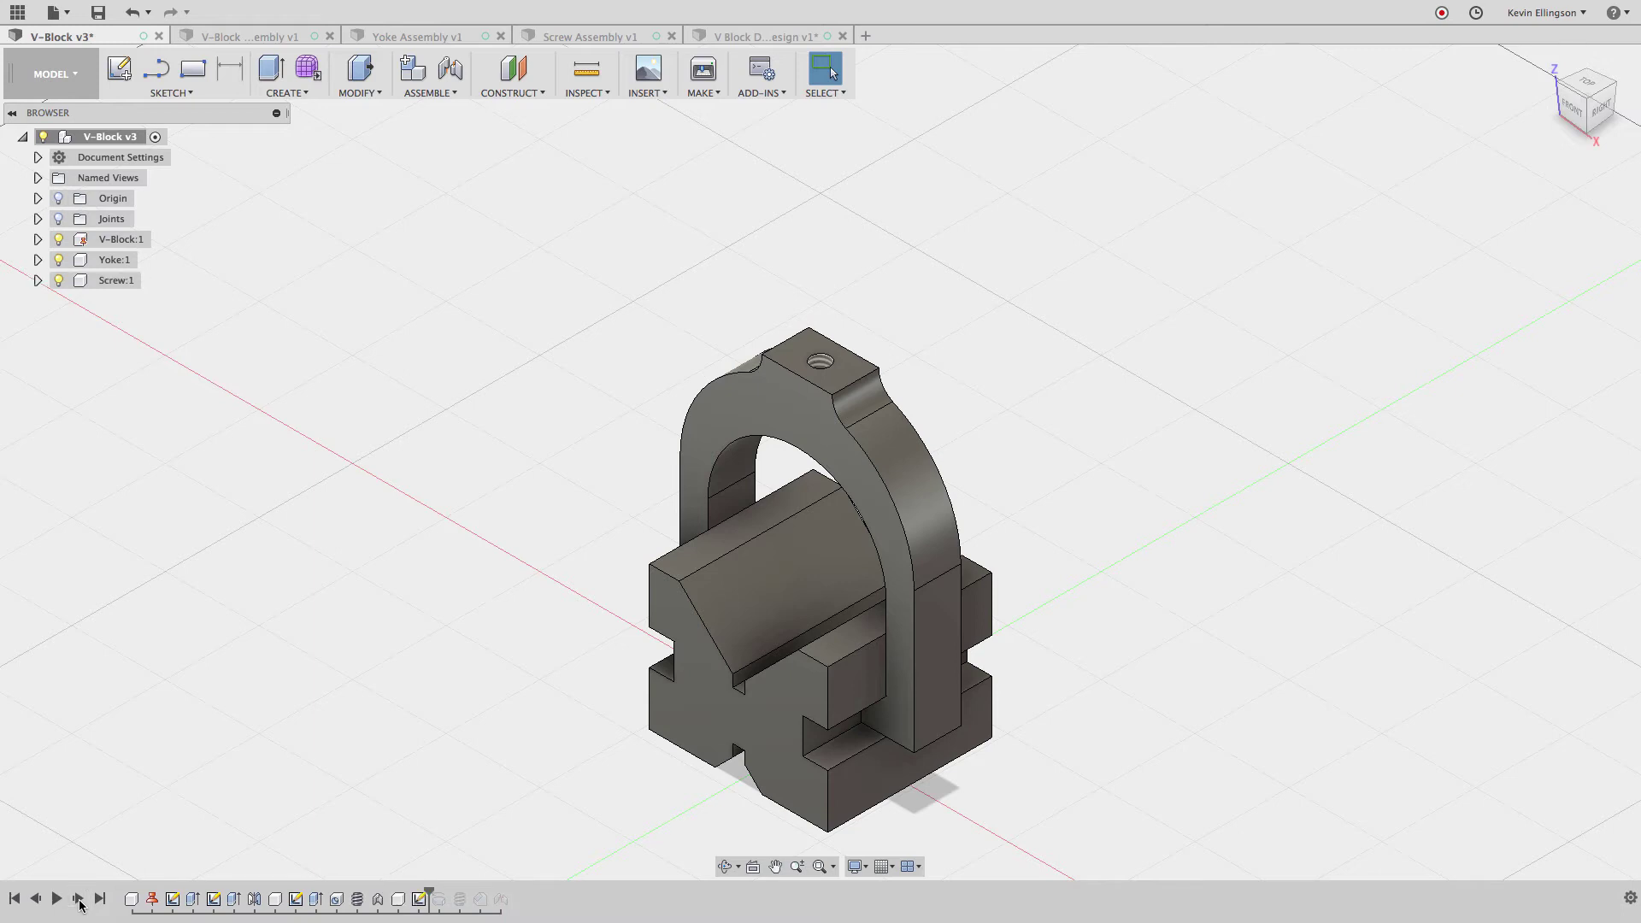
pyautogui.click(78, 899)
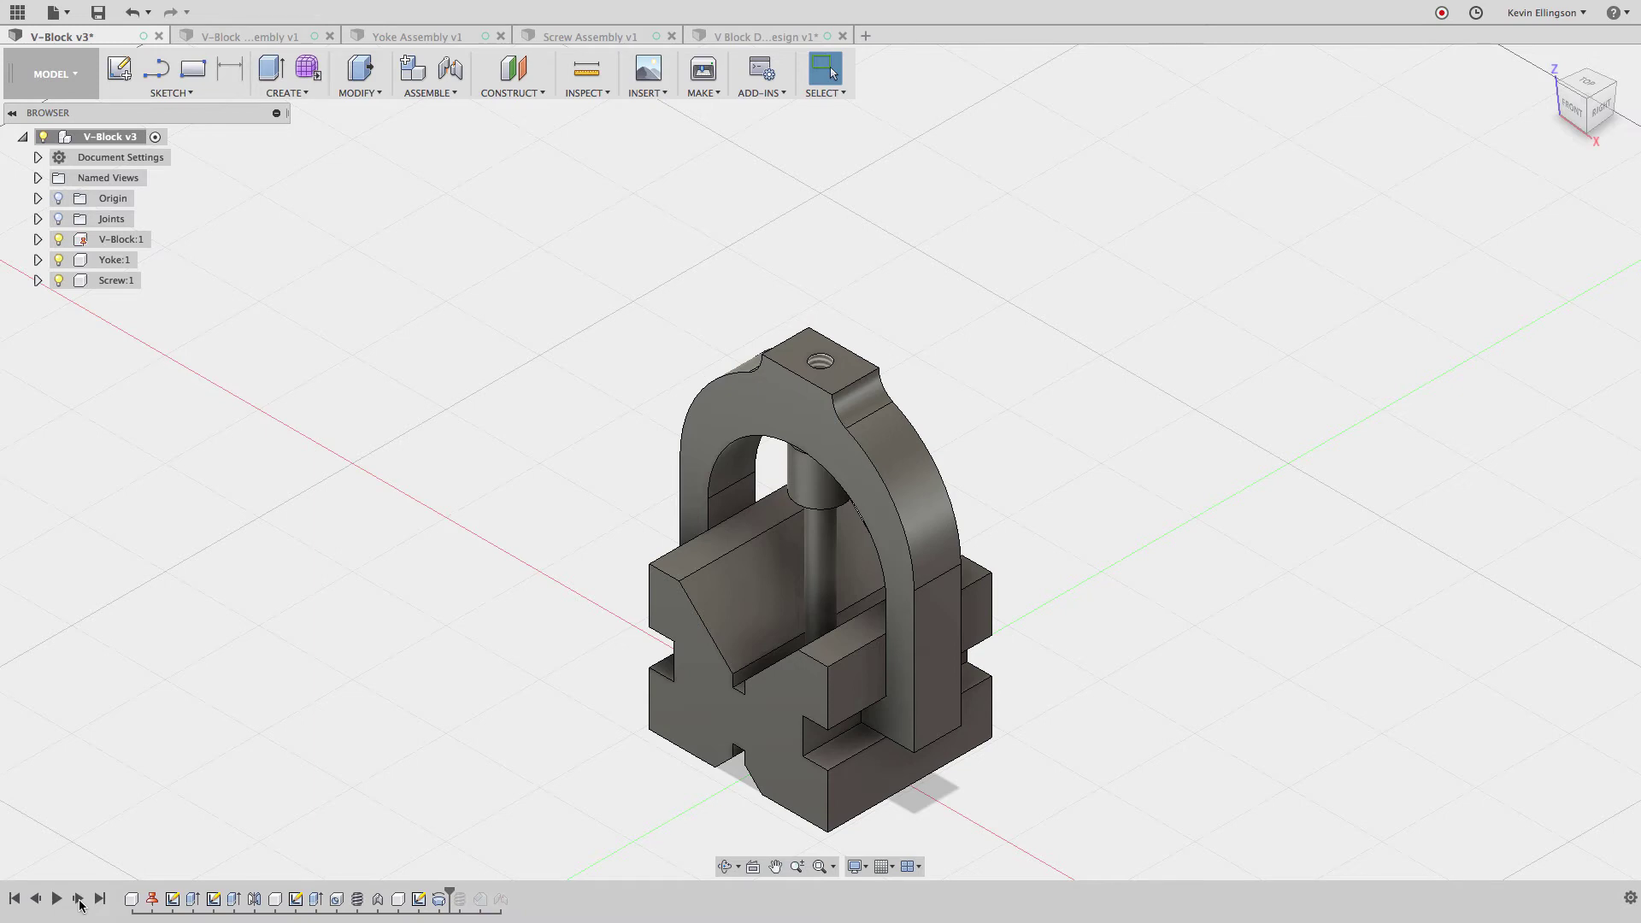
pyautogui.click(78, 899)
pyautogui.click(77, 899)
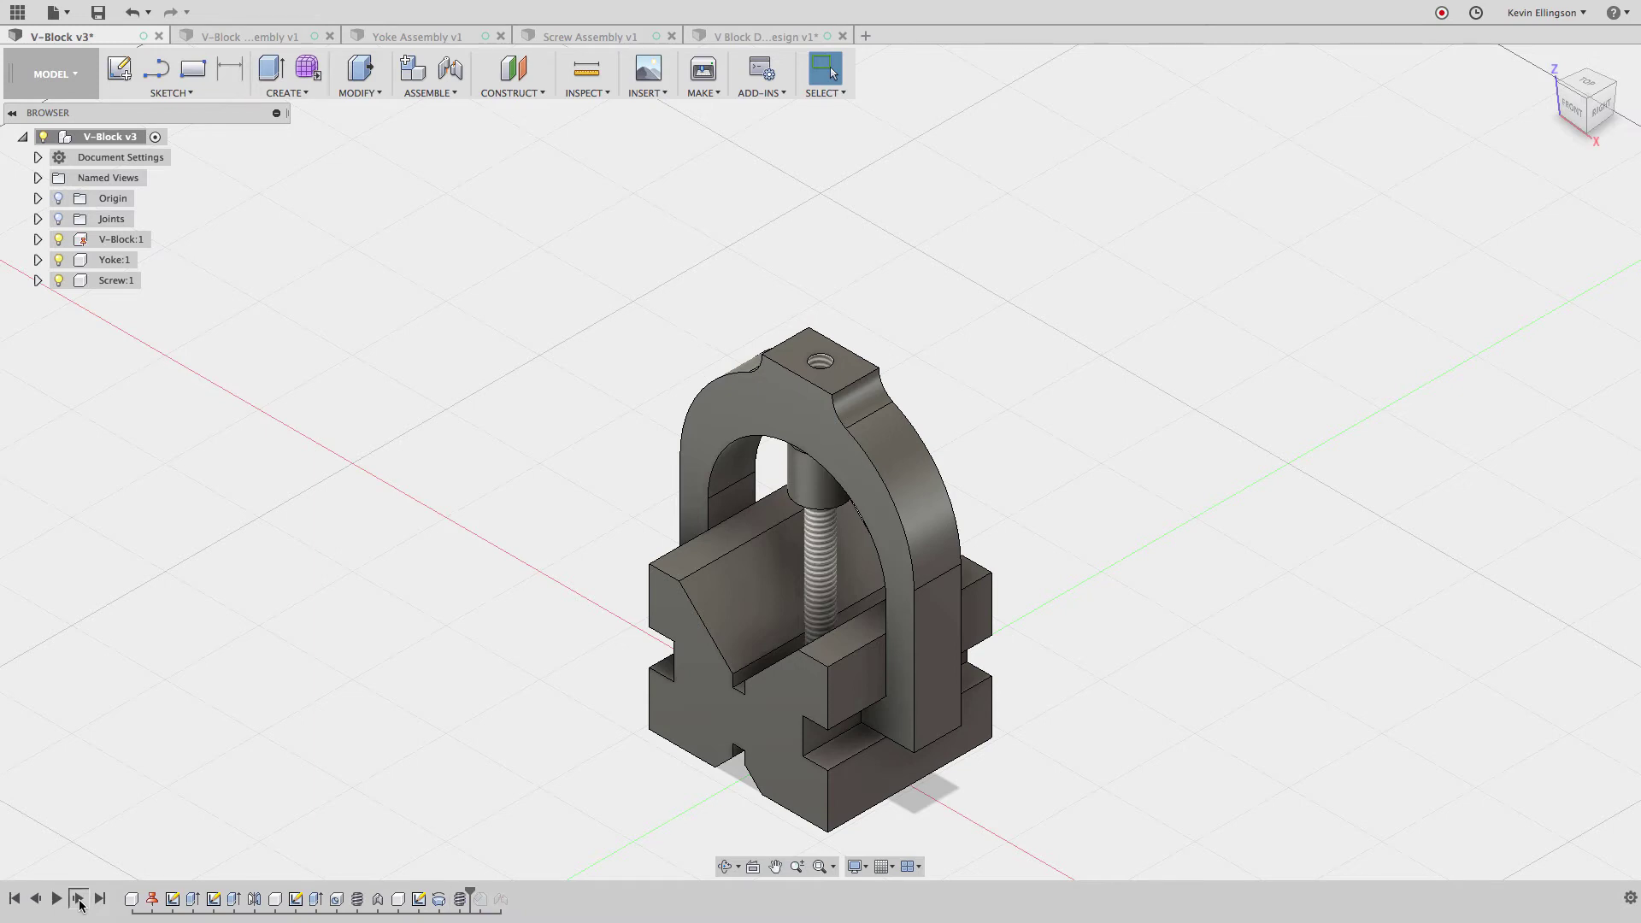
pyautogui.click(77, 899)
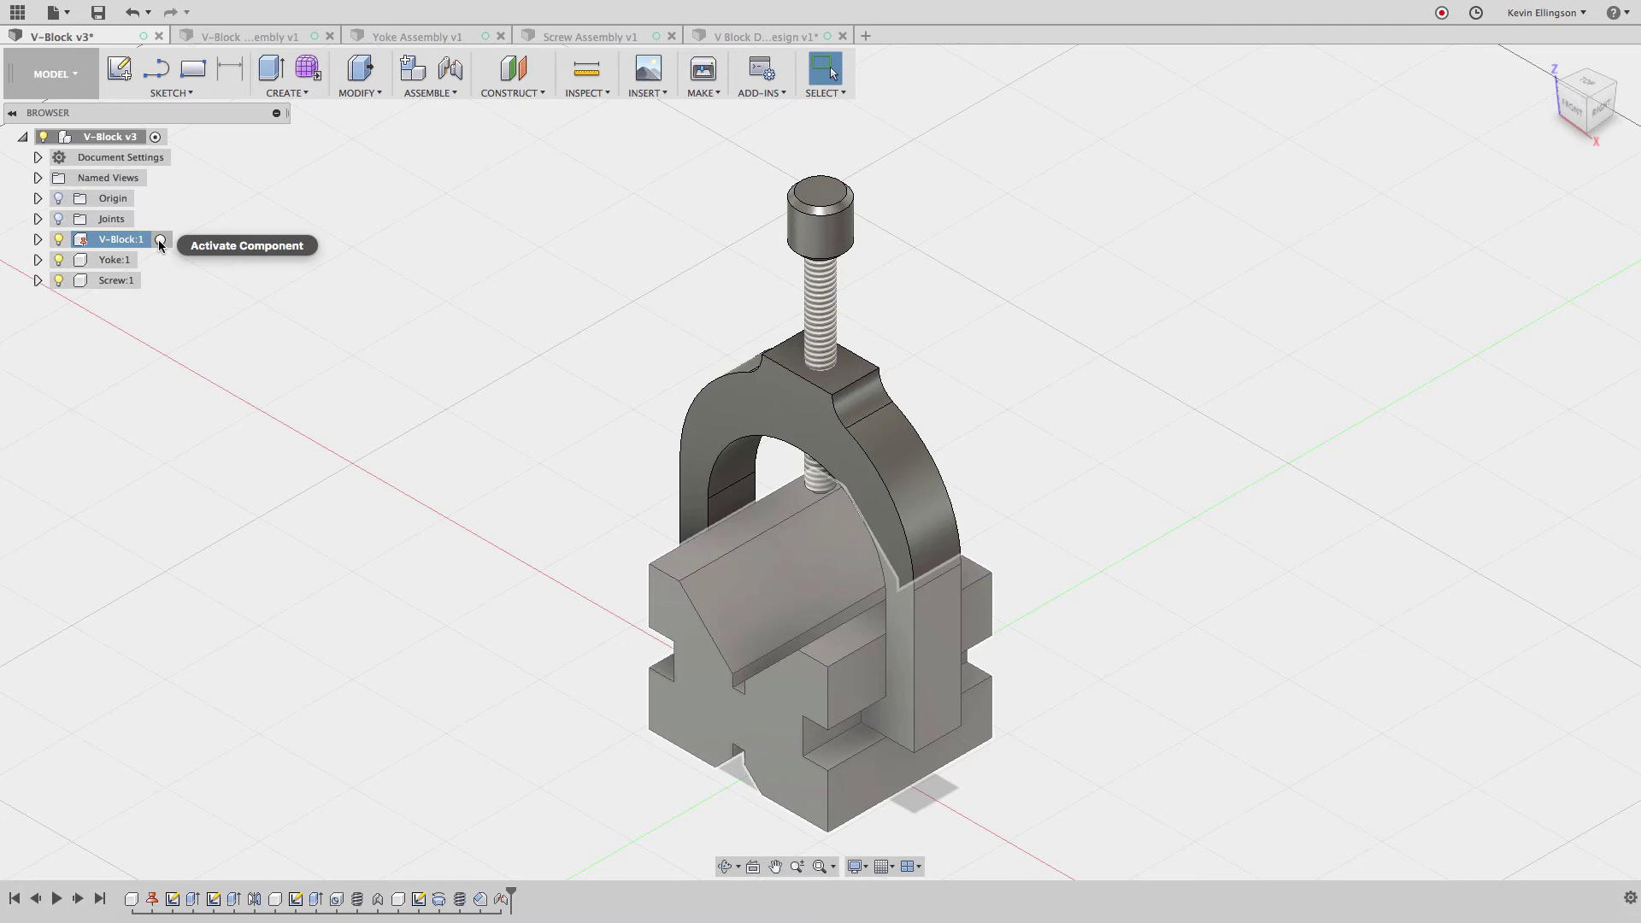
# Activate the V-Block component and, after it, the Yoke component to examine the timeline features belonging to each
pyautogui.click(160, 239)
pyautogui.click(237, 532)
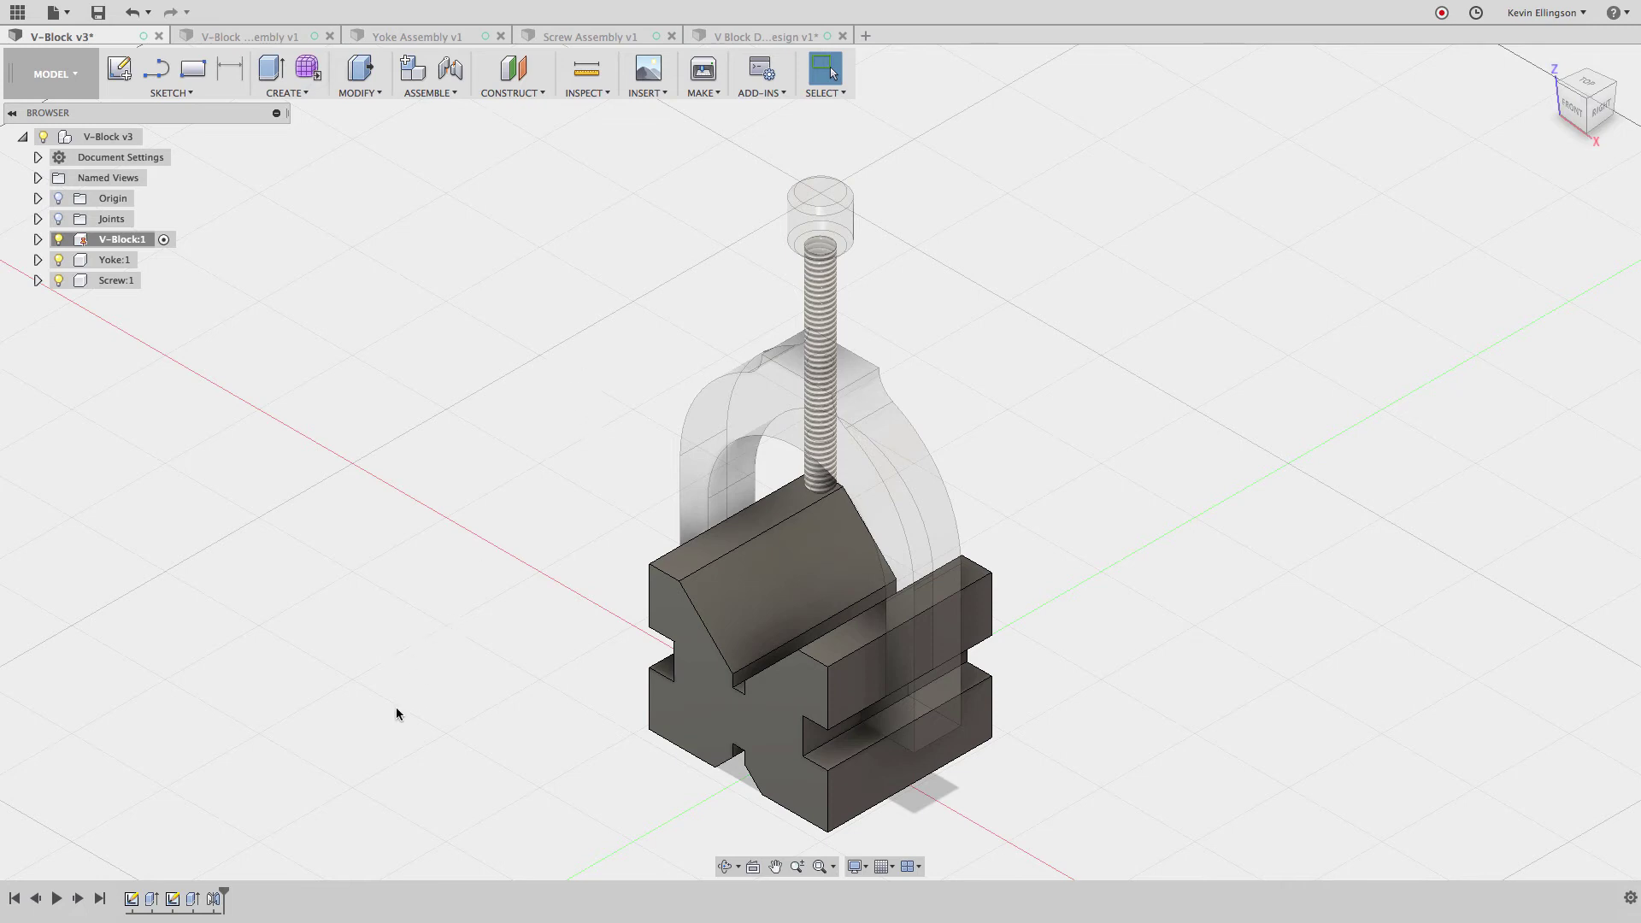
pyautogui.click(147, 899)
pyautogui.click(147, 262)
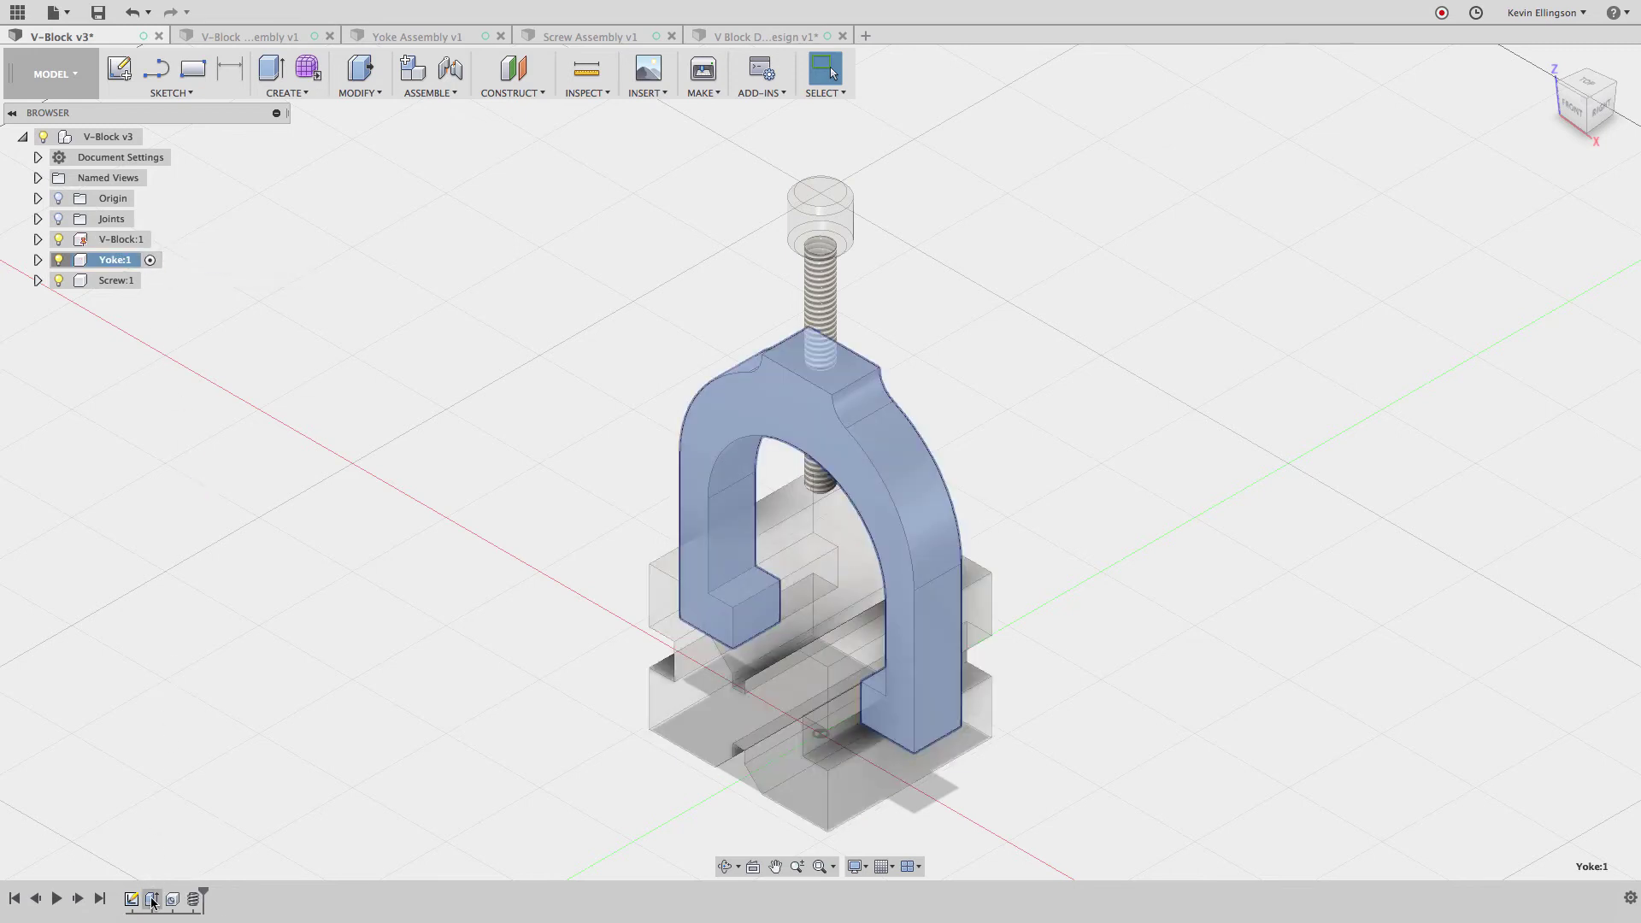
pyautogui.click(230, 709)
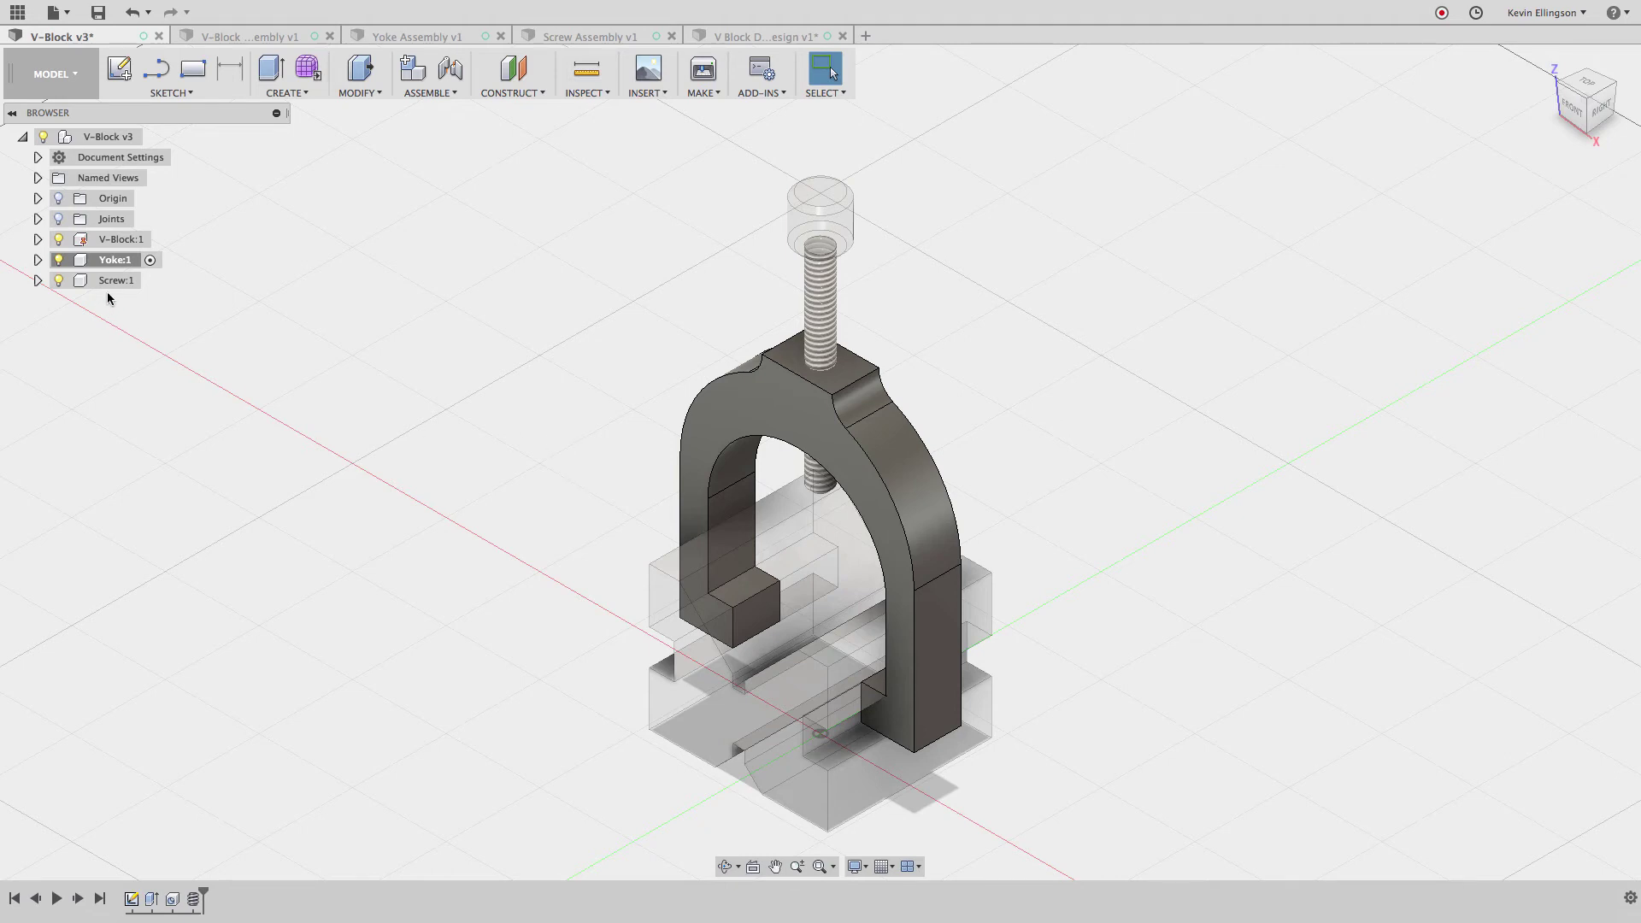
# Activate the Screw component to examine its timeline features, and reactivate the top-level V-Block v3 design
pyautogui.click(151, 282)
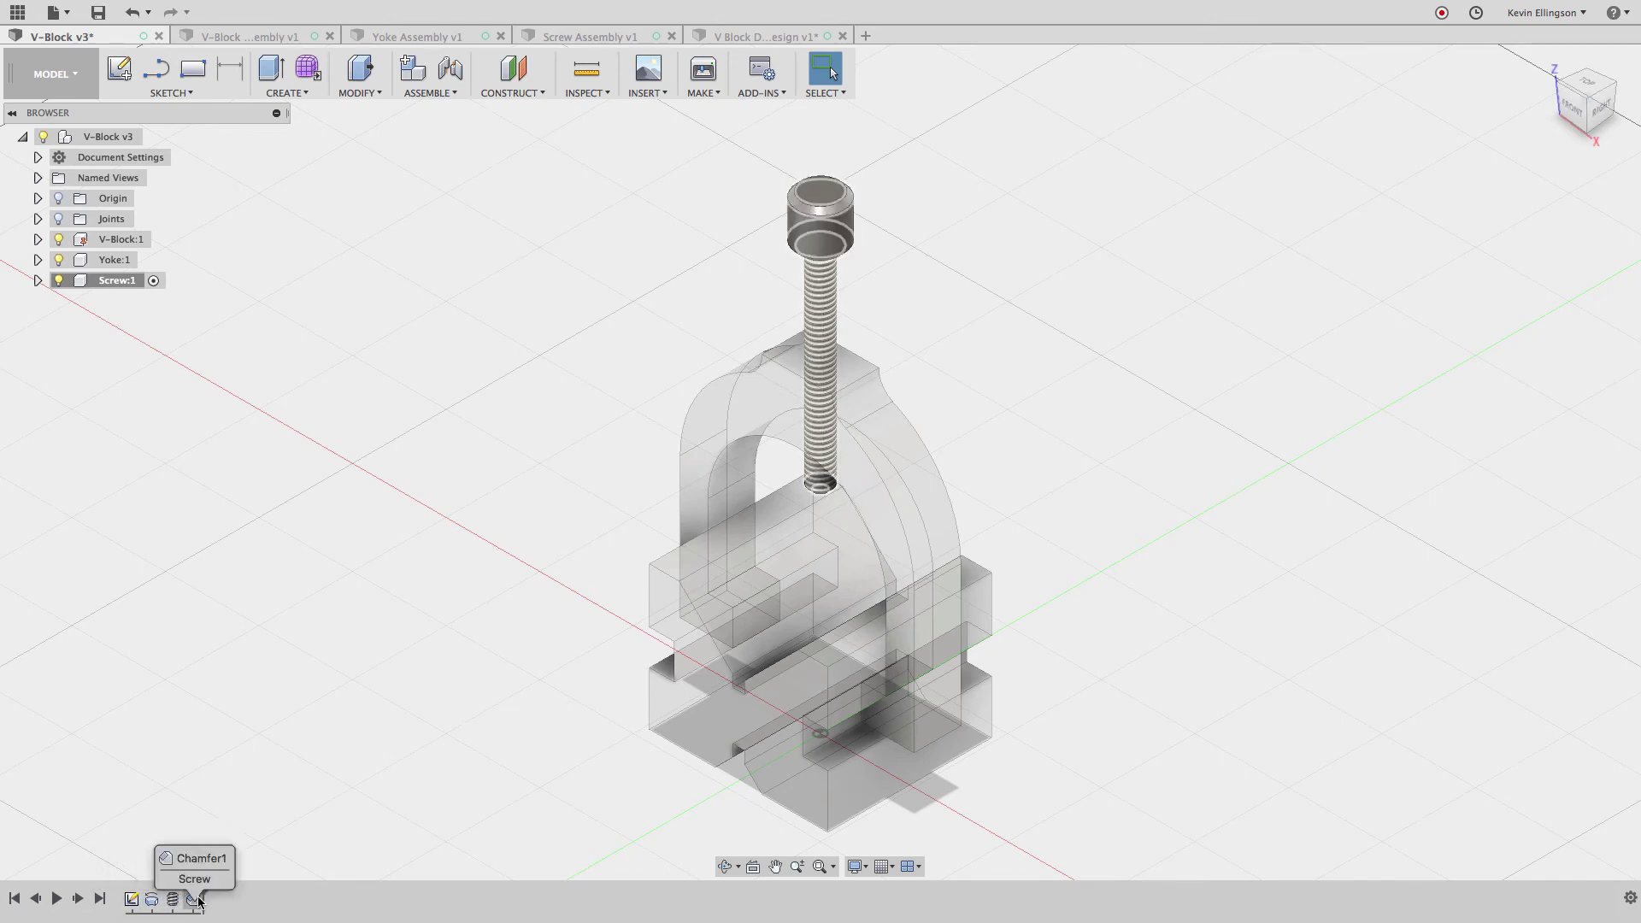
pyautogui.moveTo(121, 136)
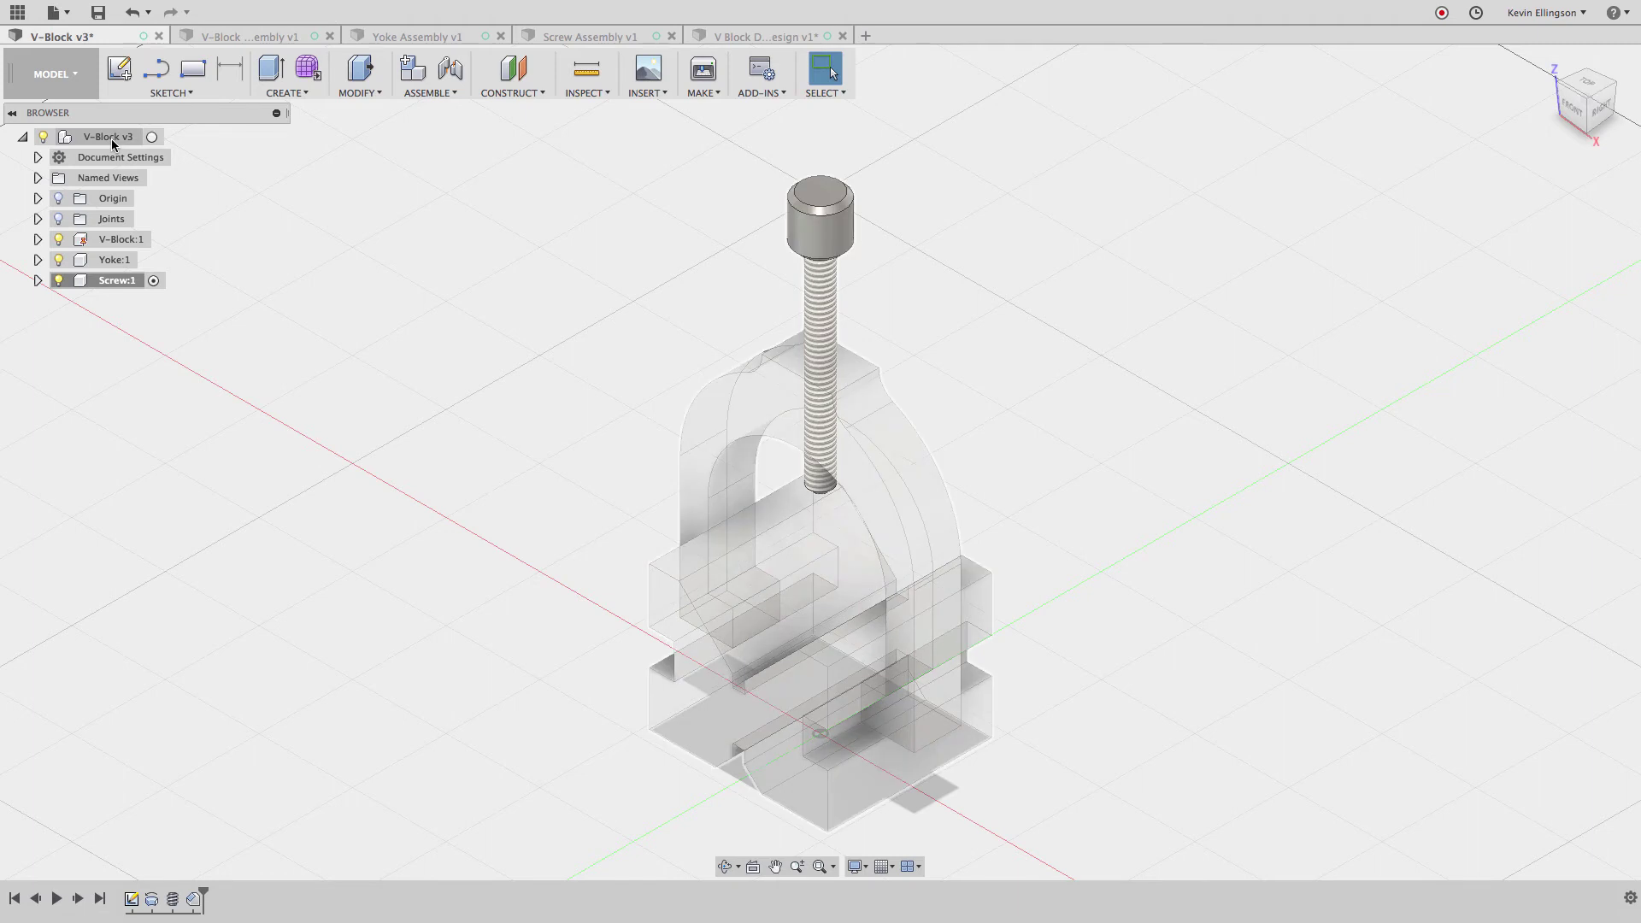
pyautogui.click(151, 137)
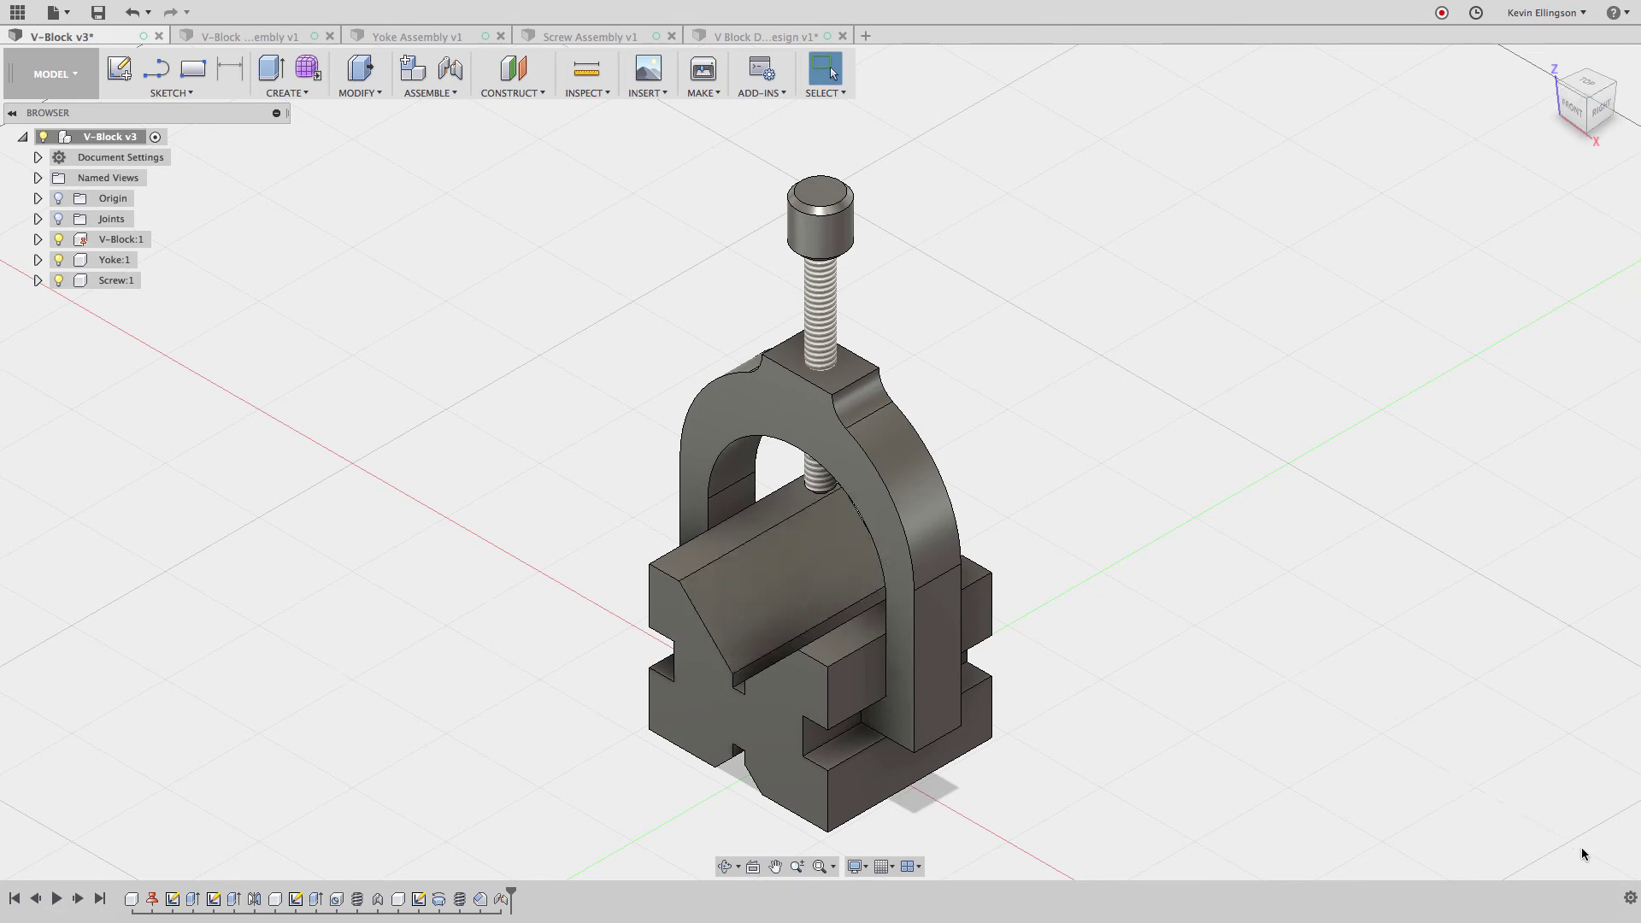
# Toggle the timeline's Component Color Swatch option on and off twice to compare the browser and timeline markings
pyautogui.click(1630, 897)
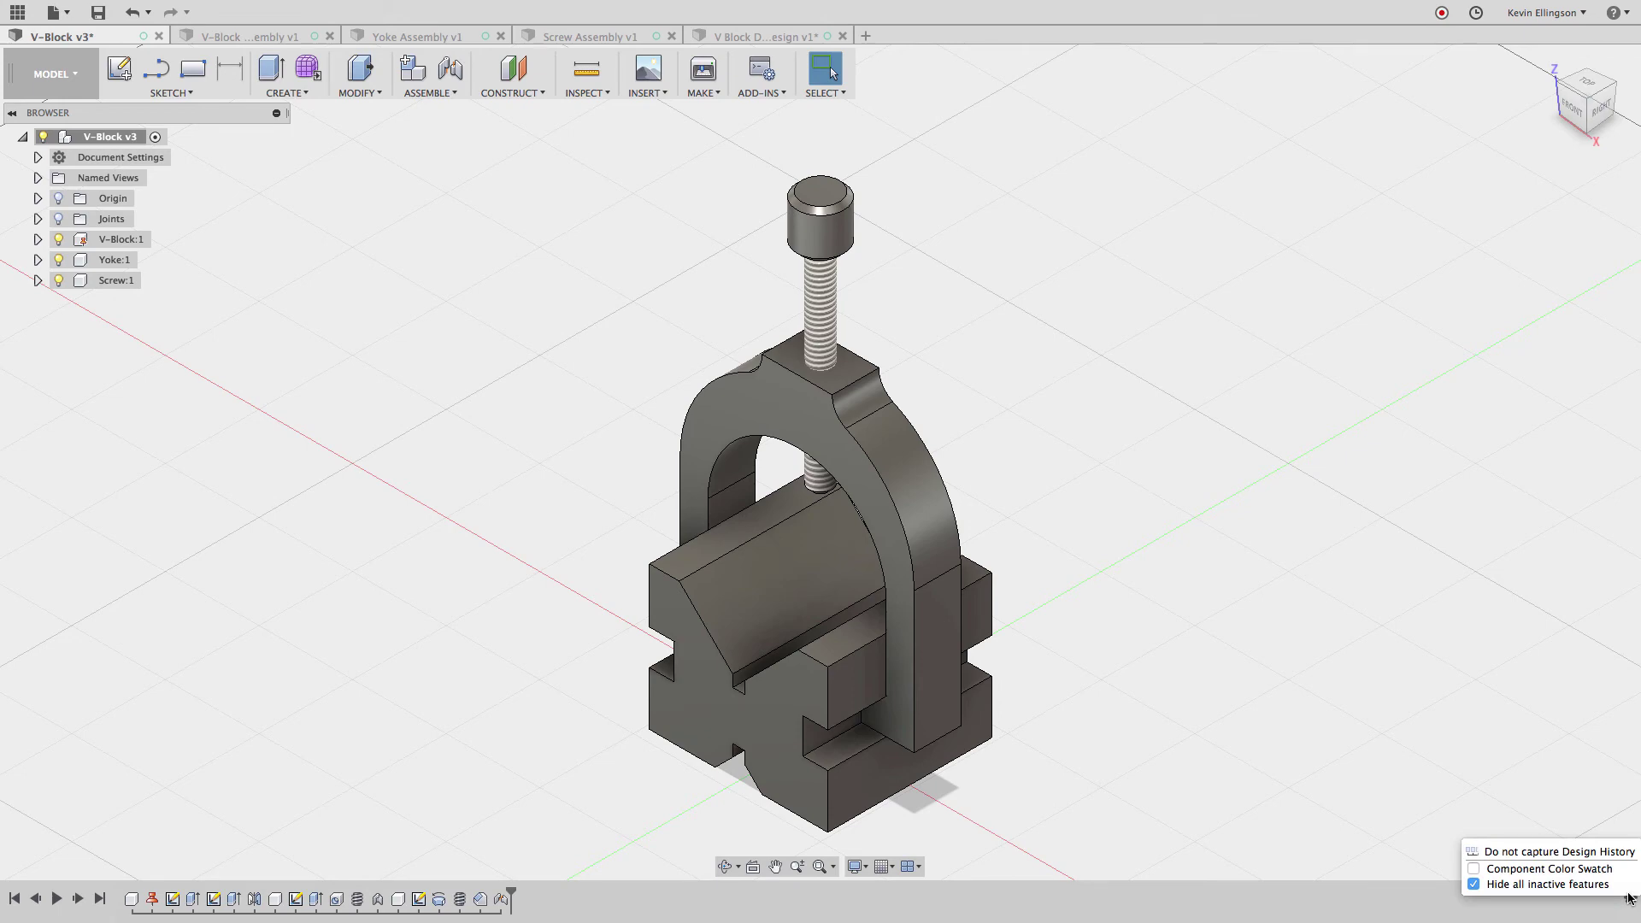
pyautogui.click(1531, 868)
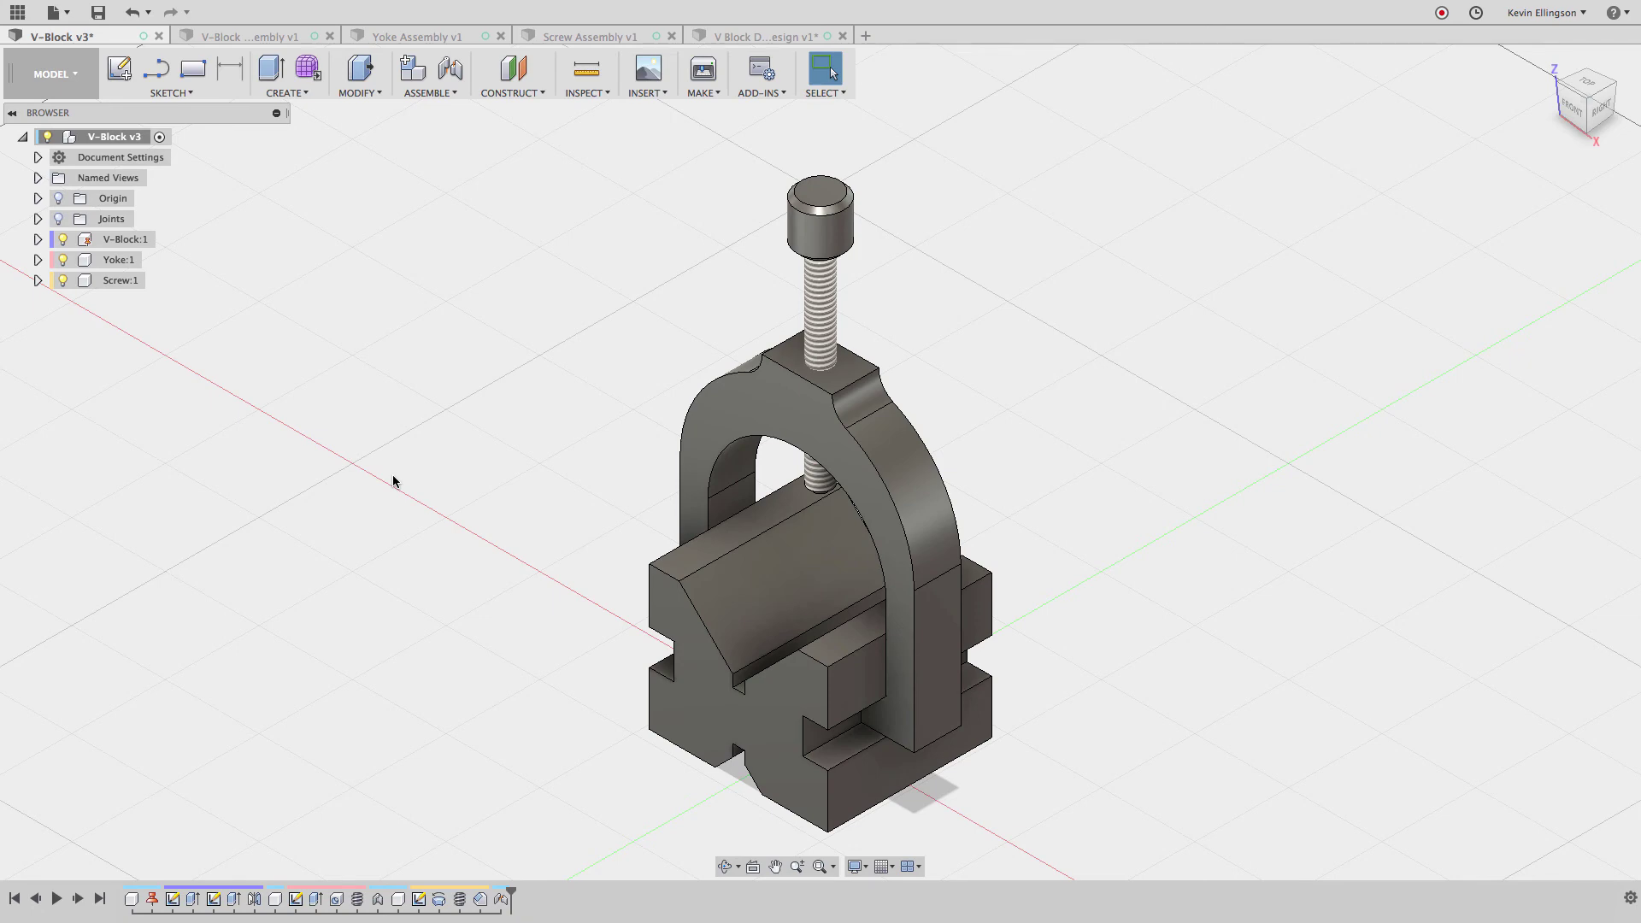
pyautogui.click(1629, 899)
pyautogui.click(1473, 865)
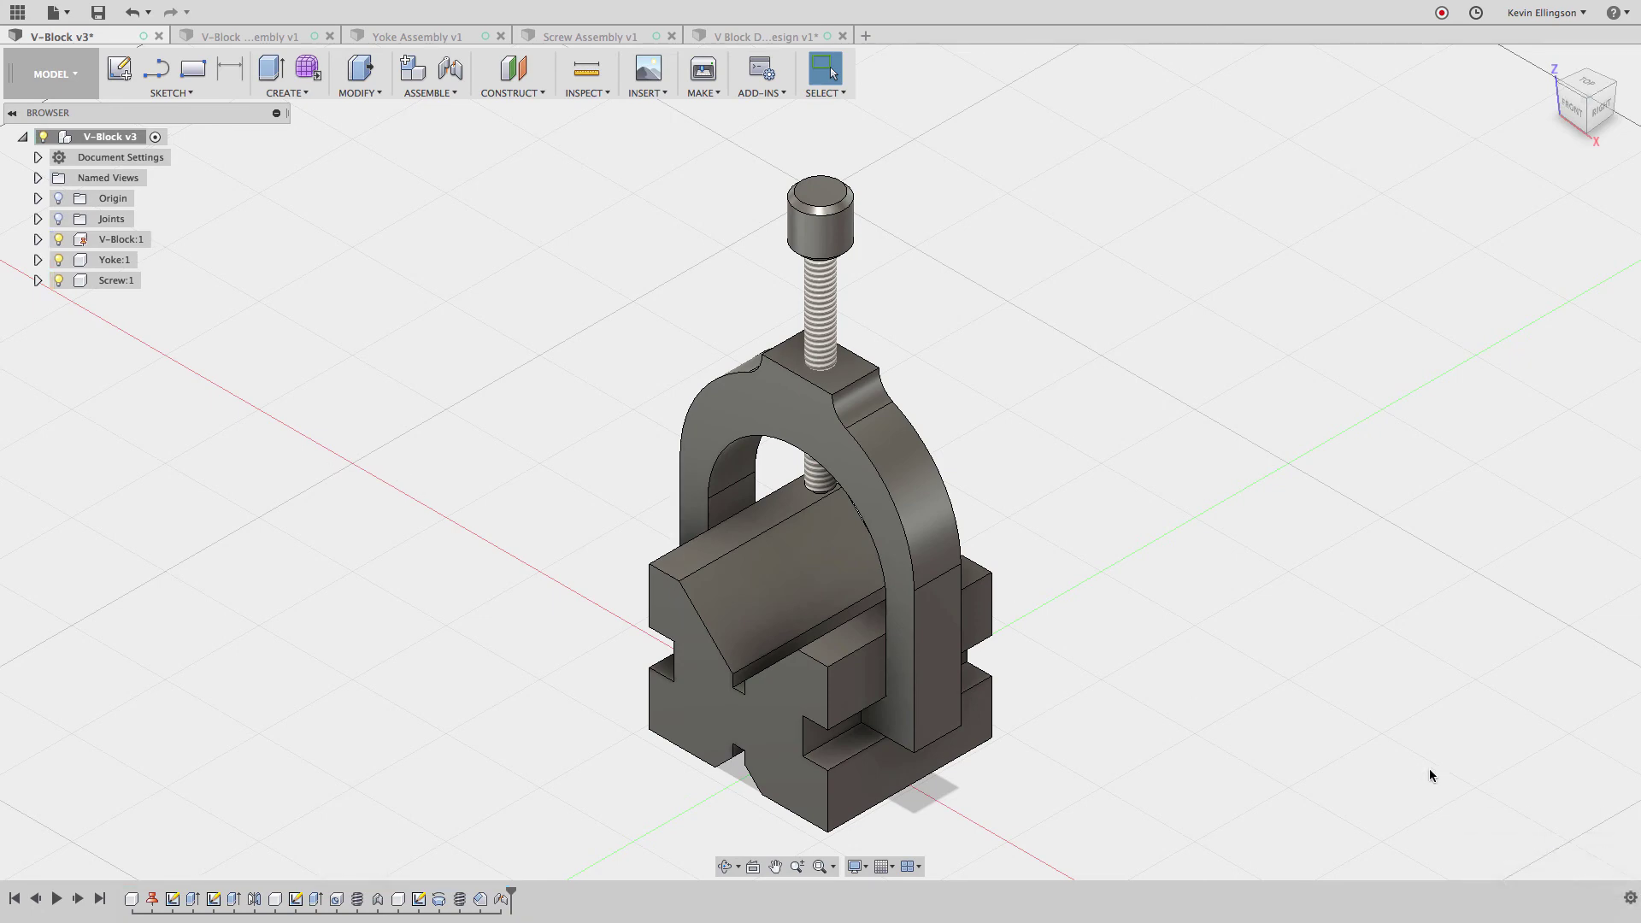
pyautogui.click(1630, 898)
pyautogui.click(1597, 865)
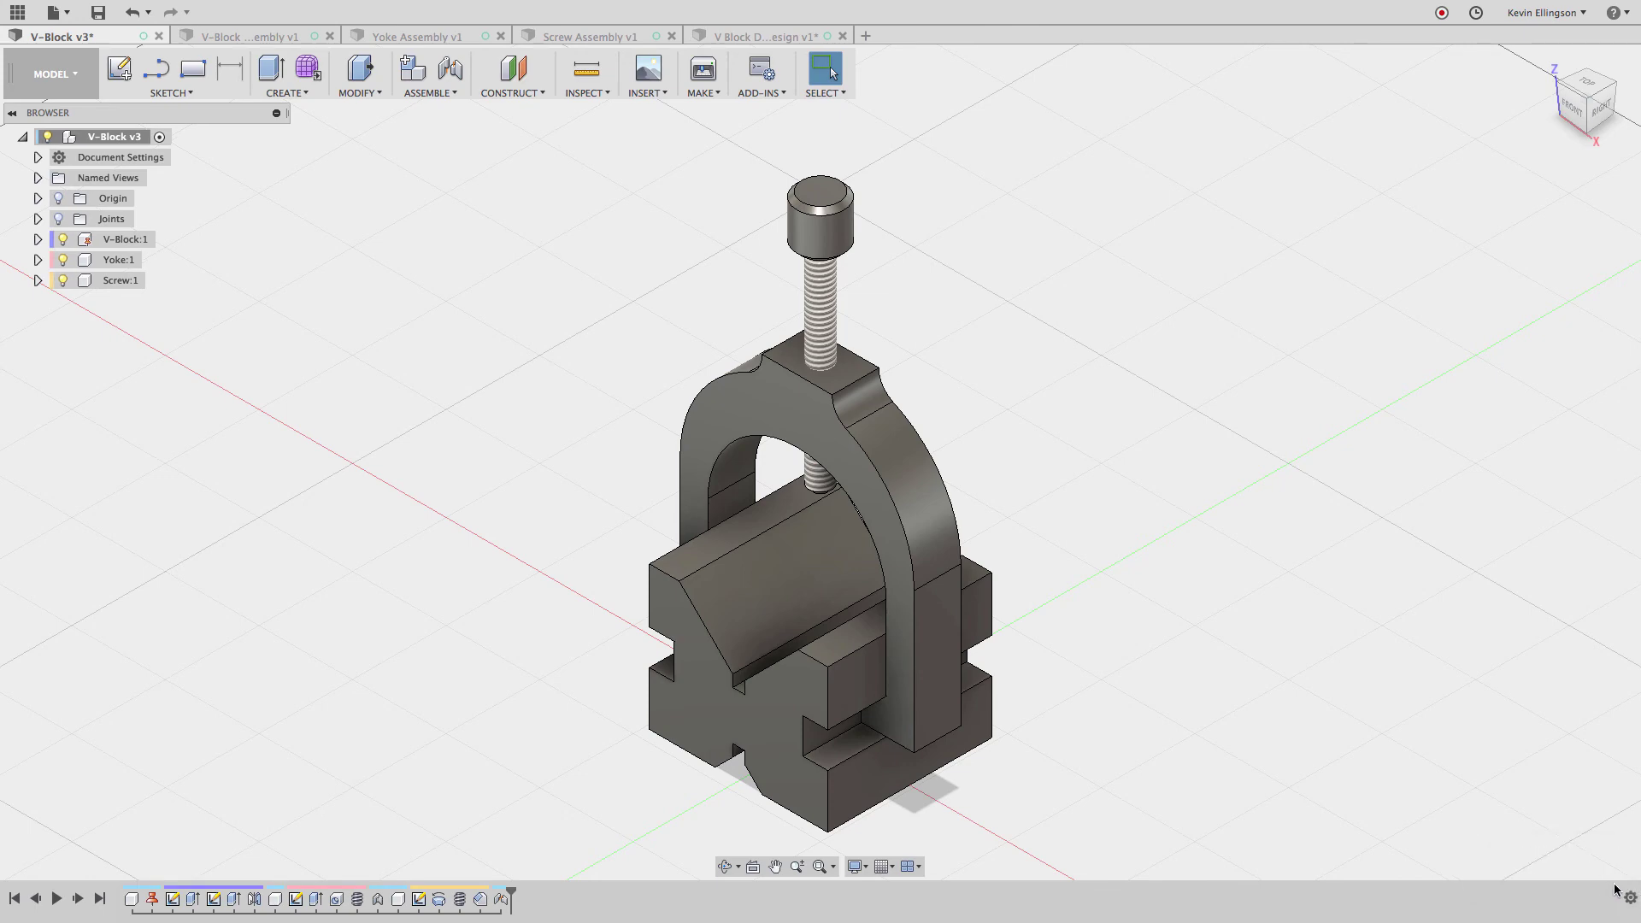
pyautogui.click(1630, 899)
pyautogui.click(1599, 869)
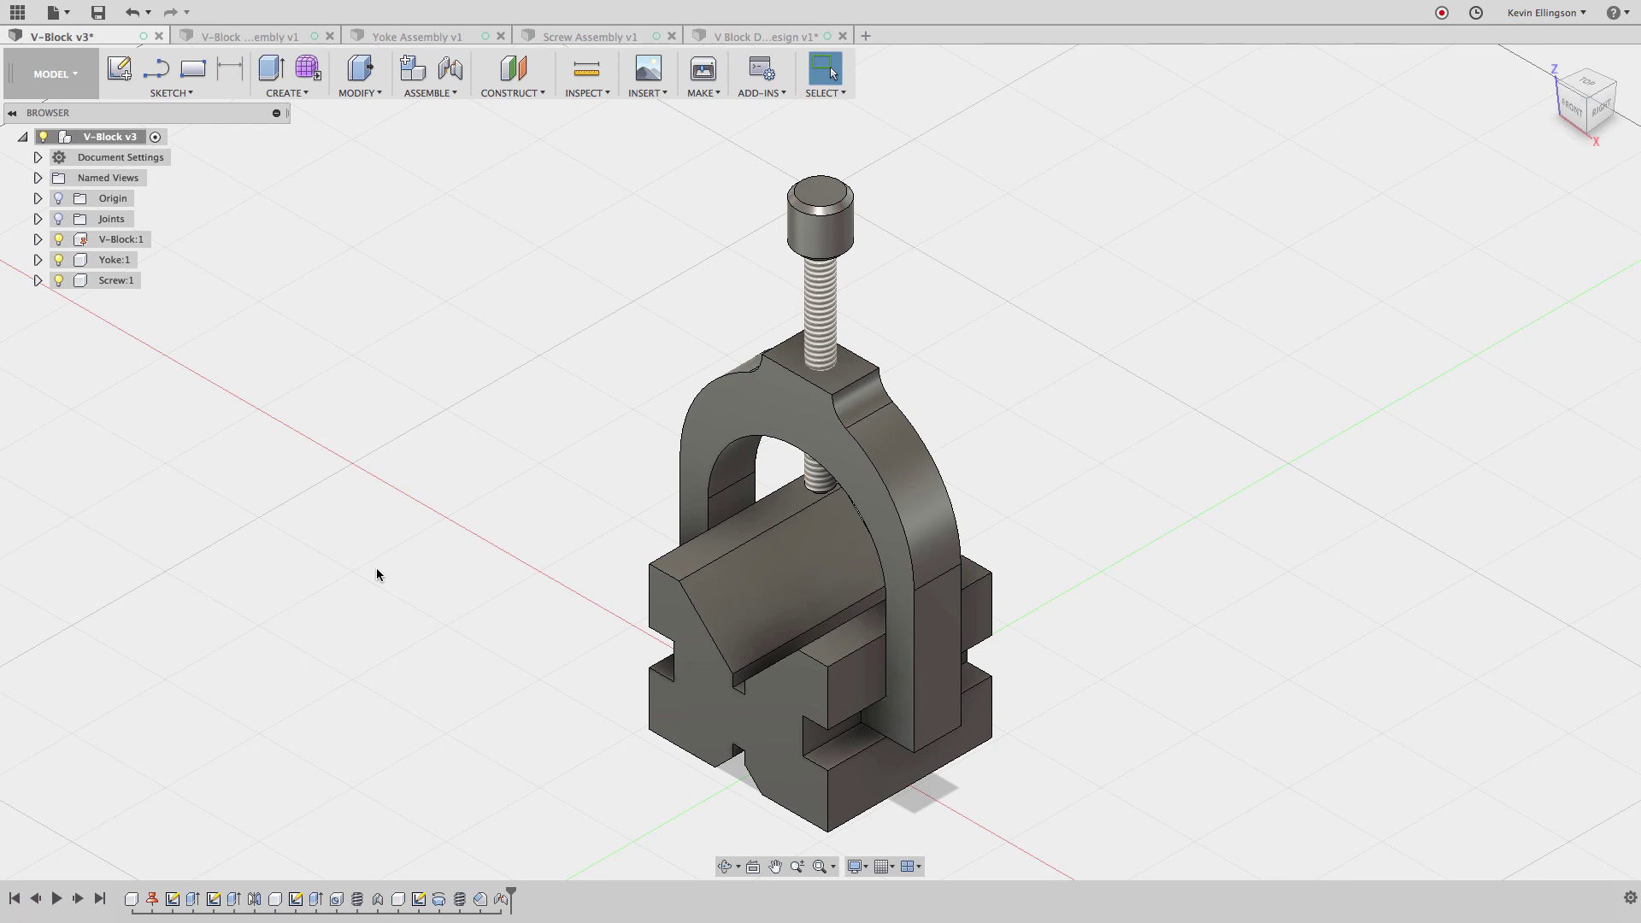
# Turn on component color cycling so each component has its own color in the model, browser and timeline
pyautogui.hotkey('shift', 'n')
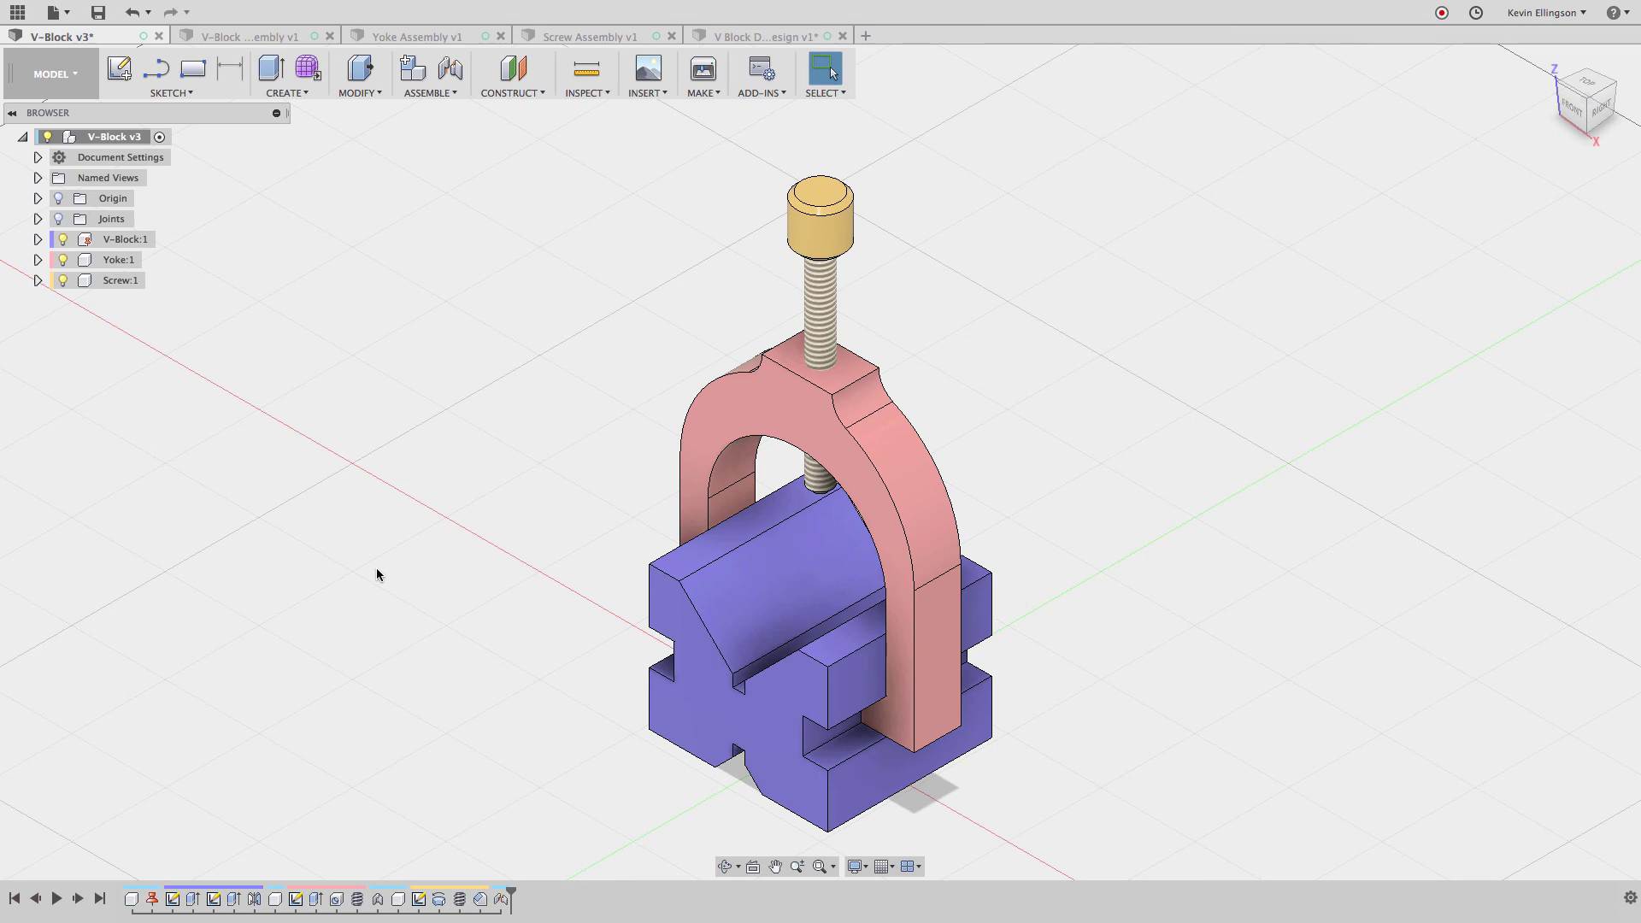